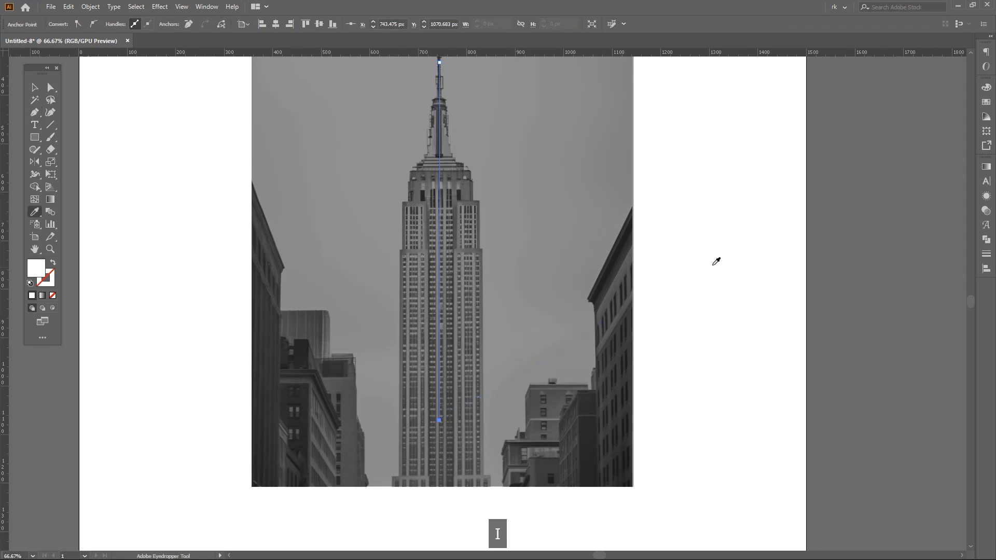
- Lock the reference photo and give the vertical line on the tower's centre a white 13 pt stroke
{"action": "key", "text": "v"}
{"action": "key", "text": "ctrl+2"}
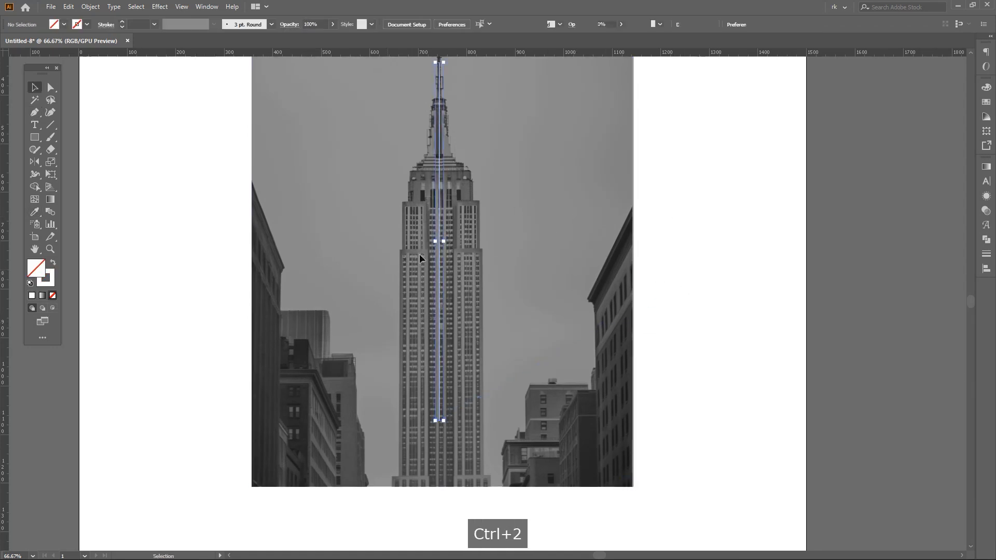
{"action": "left_click", "coordinate": [439, 254]}
{"action": "left_click_drag", "start_coordinate": [466, 211], "coordinate": [471, 267]}
{"action": "scroll", "coordinate": [458, 200], "scroll_direction": "up", "scroll_amount": 2}
{"action": "left_click_drag", "start_coordinate": [460, 201], "coordinate": [461, 223]}
{"action": "scroll", "coordinate": [142, 22], "scroll_direction": "up", "scroll_amount": 12}
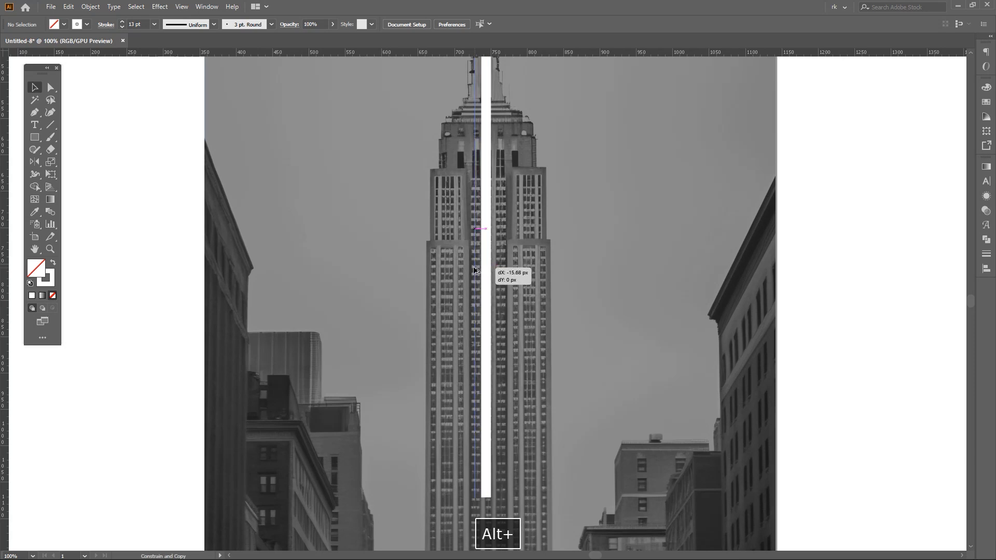
- Copy the white line to its left and repeat the duplication to make six evenly spaced vertical lines
{"action": "left_click_drag", "start_coordinate": [471, 269], "coordinate": [504, 311]}
{"action": "scroll", "coordinate": [512, 282], "scroll_direction": "up", "scroll_amount": 2}
{"action": "key", "text": "ctrl+d"}
{"action": "key", "text": "ctrl+d"}
{"action": "key", "text": "ctrl+d"}
{"action": "key", "text": "ctrl+d"}
{"action": "scroll", "coordinate": [519, 285], "scroll_direction": "down", "scroll_amount": 5}
{"action": "scroll", "coordinate": [509, 270], "scroll_direction": "up", "scroll_amount": 2}
{"action": "left_click_drag", "start_coordinate": [509, 270], "coordinate": [497, 294]}
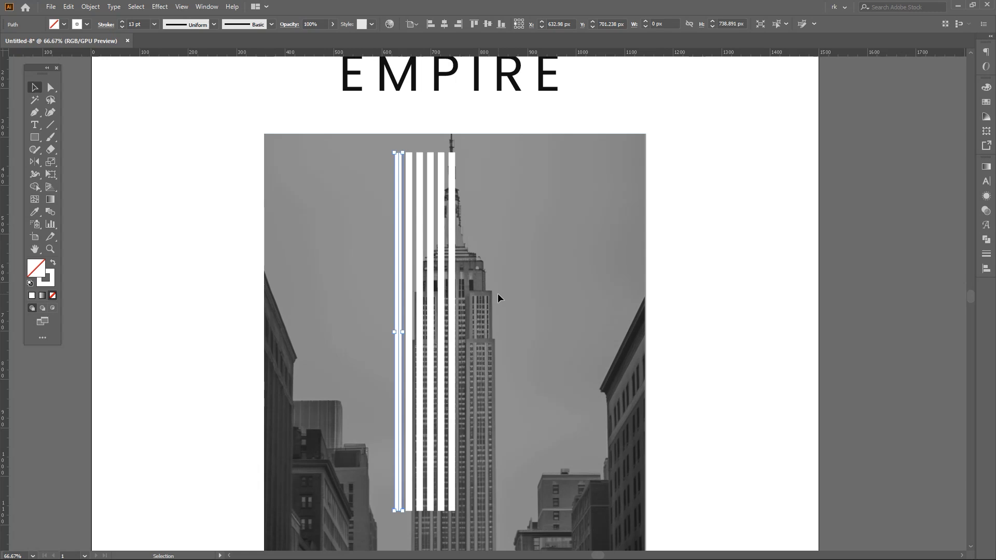
{"action": "left_click_drag", "start_coordinate": [518, 299], "coordinate": [523, 276]}
{"action": "left_click", "coordinate": [523, 276]}
- Shorten the leftmost line from above and lower the tops of the next two lines to the tower's lower setback
{"action": "key", "text": "a"}
{"action": "left_click_drag", "start_coordinate": [403, 133], "coordinate": [413, 383]}
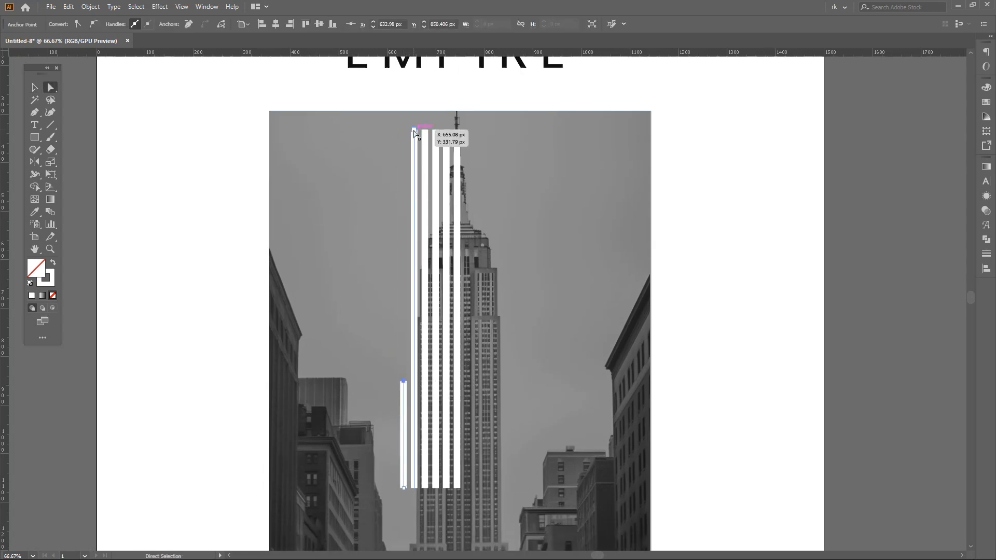
{"action": "left_click_drag", "start_coordinate": [425, 131], "coordinate": [430, 318]}
{"action": "scroll", "coordinate": [430, 318], "scroll_direction": "up", "scroll_amount": 8}
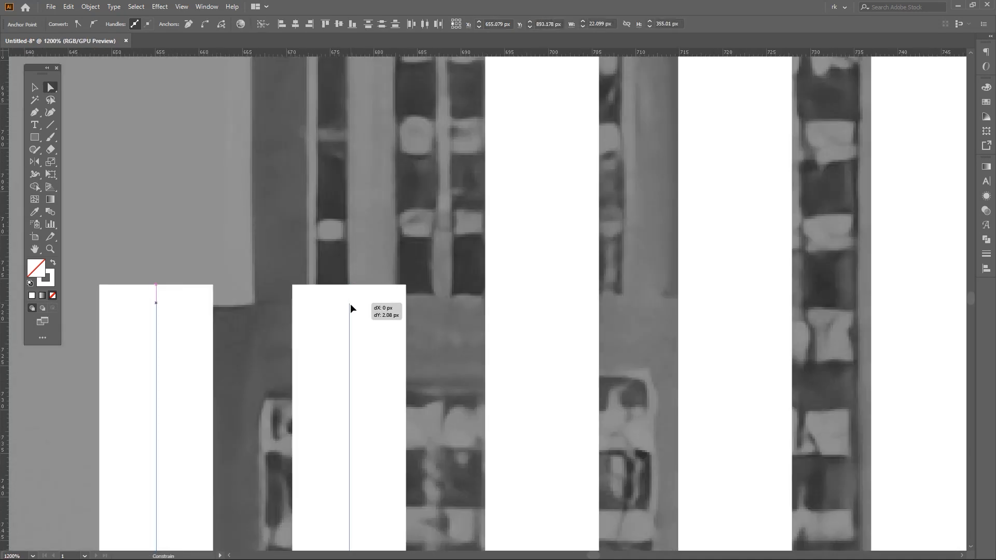
{"action": "left_click_drag", "start_coordinate": [350, 304], "coordinate": [350, 304]}
{"action": "scroll", "coordinate": [392, 259], "scroll_direction": "down", "scroll_amount": 10}
{"action": "left_click", "coordinate": [468, 324]}
- Lower the top of the fourth line from the left to the tower's upper setback
{"action": "key", "text": "v"}
{"action": "left_click_drag", "start_coordinate": [459, 283], "coordinate": [518, 309]}
{"action": "scroll", "coordinate": [466, 325], "scroll_direction": "up", "scroll_amount": 1}
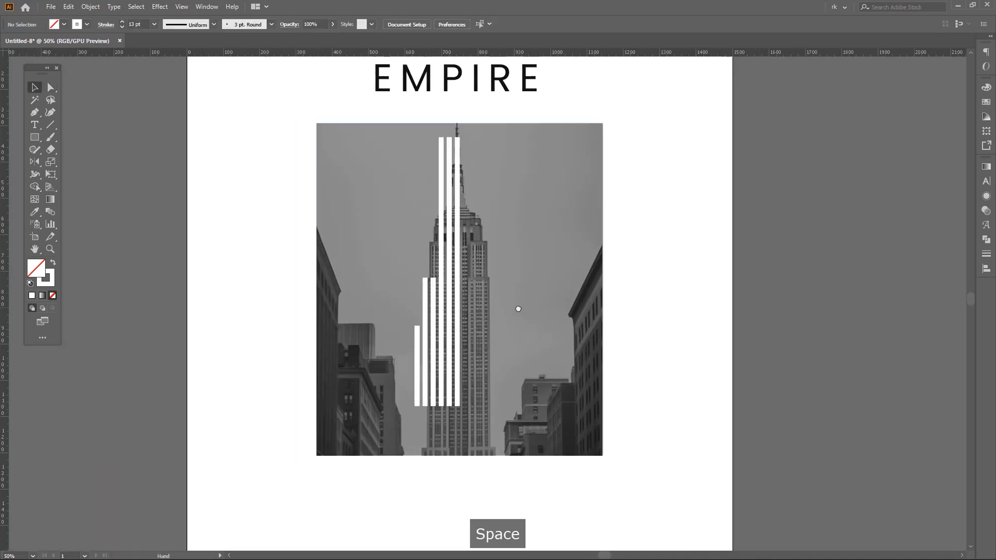
{"action": "scroll", "coordinate": [441, 221], "scroll_direction": "up", "scroll_amount": 1}
{"action": "key", "text": "a"}
{"action": "left_click_drag", "start_coordinate": [443, 110], "coordinate": [442, 414]}
{"action": "scroll", "coordinate": [440, 269], "scroll_direction": "up", "scroll_amount": 7}
{"action": "scroll", "coordinate": [457, 251], "scroll_direction": "down", "scroll_amount": 4}
{"action": "key", "text": "a"}
{"action": "scroll", "coordinate": [548, 166], "scroll_direction": "down", "scroll_amount": 2}
{"action": "left_click_drag", "start_coordinate": [548, 166], "coordinate": [521, 239]}
- Lower the tops of the two lines nearest the tower's centre to the base of the spire
{"action": "key", "text": "a"}
{"action": "scroll", "coordinate": [499, 181], "scroll_direction": "up", "scroll_amount": 1}
{"action": "left_click_drag", "start_coordinate": [456, 122], "coordinate": [508, 260]}
{"action": "left_click_drag", "start_coordinate": [517, 349], "coordinate": [517, 335]}
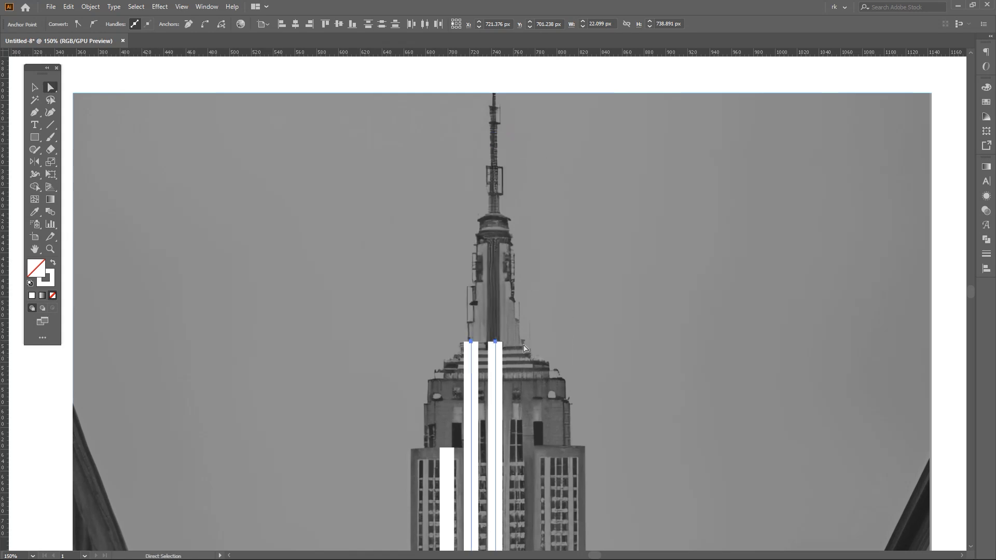
{"action": "left_click", "coordinate": [522, 306]}
{"action": "scroll", "coordinate": [521, 275], "scroll_direction": "down", "scroll_amount": 3}
{"action": "left_click_drag", "start_coordinate": [553, 389], "coordinate": [533, 291]}
{"action": "key", "text": "v"}
- Raise the bottom ends of all six white lines together to shorten them by the same amount
{"action": "key", "text": "v"}
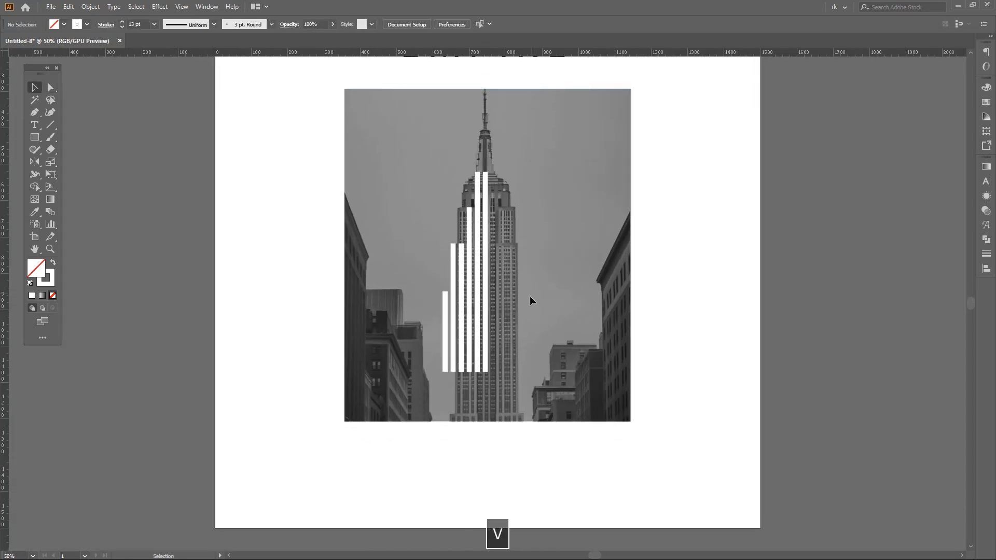
{"action": "scroll", "coordinate": [457, 329], "scroll_direction": "up", "scroll_amount": 1}
{"action": "left_click_drag", "start_coordinate": [396, 350], "coordinate": [413, 316]}
{"action": "key", "text": "v"}
{"action": "scroll", "coordinate": [420, 264], "scroll_direction": "up", "scroll_amount": 1}
{"action": "left_click_drag", "start_coordinate": [421, 237], "coordinate": [389, 285]}
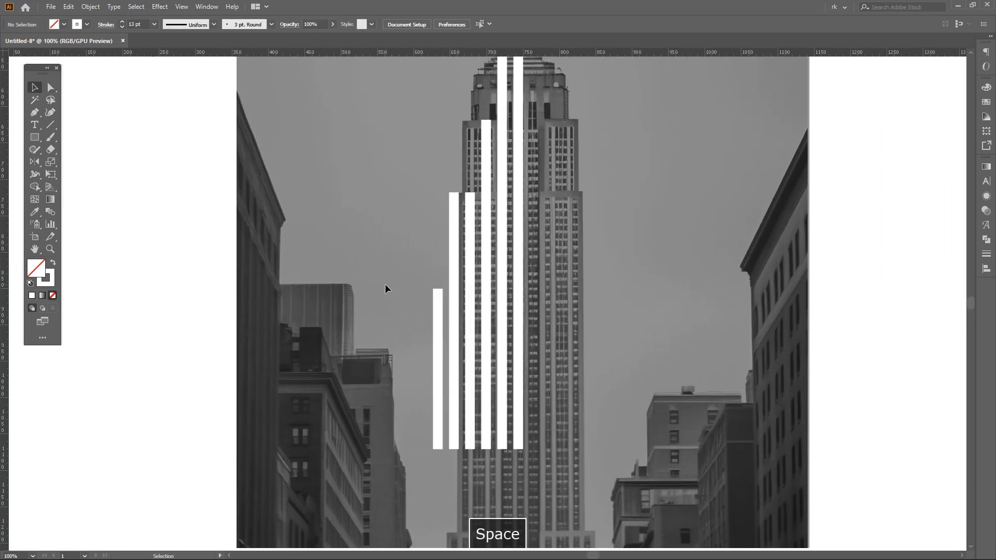
{"action": "scroll", "coordinate": [389, 285], "scroll_direction": "down", "scroll_amount": 1}
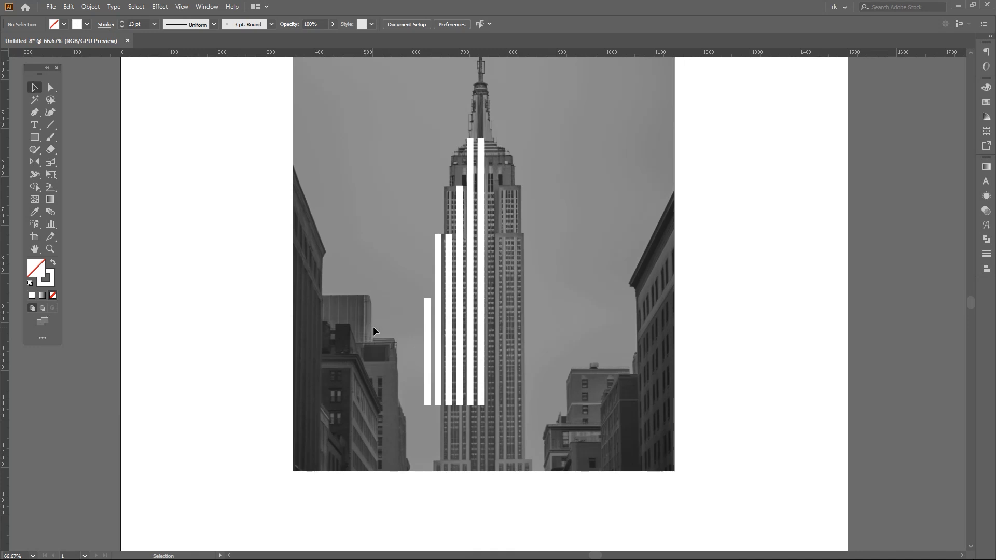
{"action": "key", "text": "a"}
{"action": "scroll", "coordinate": [490, 412], "scroll_direction": "up", "scroll_amount": 1}
{"action": "left_click_drag", "start_coordinate": [382, 380], "coordinate": [469, 340]}
{"action": "left_click", "coordinate": [540, 286]}
{"action": "scroll", "coordinate": [539, 286], "scroll_direction": "down", "scroll_amount": 2}
{"action": "scroll", "coordinate": [503, 328], "scroll_direction": "up", "scroll_amount": 1}
{"action": "left_click_drag", "start_coordinate": [523, 288], "coordinate": [494, 416]}
{"action": "scroll", "coordinate": [502, 326], "scroll_direction": "up", "scroll_amount": 1}
{"action": "key", "text": "v"}
{"action": "left_click_drag", "start_coordinate": [476, 496], "coordinate": [519, 464]}
{"action": "key", "text": "v"}
- Raise the second line's bottom end to the leftmost line's top and join the two into one stepped path
{"action": "left_click_drag", "start_coordinate": [431, 480], "coordinate": [460, 303]}
{"action": "scroll", "coordinate": [451, 335], "scroll_direction": "up", "scroll_amount": 1}
{"action": "key", "text": "a"}
{"action": "left_click", "coordinate": [473, 426]}
{"action": "left_click_drag", "start_coordinate": [468, 286], "coordinate": [478, 285]}
{"action": "key", "text": "ctrl+j"}
{"action": "left_click", "coordinate": [481, 287]}
{"action": "left_click", "coordinate": [178, 10]}
{"action": "left_click", "coordinate": [397, 218]}
{"action": "key", "text": "space"}
{"action": "left_click_drag", "start_coordinate": [477, 369], "coordinate": [466, 338]}
- Draw a short horizontal bar with the Pen tool from the middle of the leftmost line towards the tower
{"action": "key", "text": "p"}
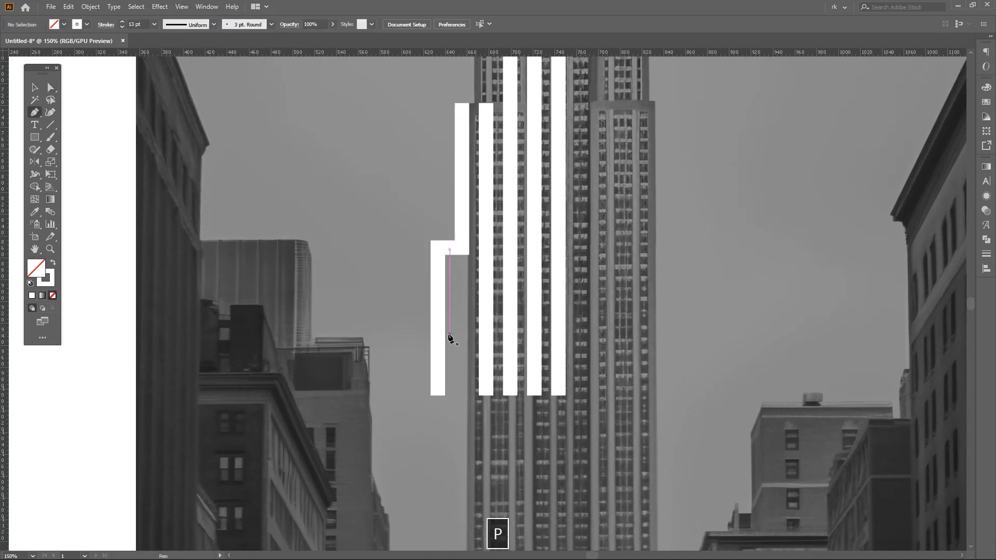
{"action": "left_click", "coordinate": [438, 328]}
{"action": "left_click", "coordinate": [468, 330], "text": "shift"}
{"action": "scroll", "coordinate": [466, 334], "scroll_direction": "right", "scroll_amount": 1}
{"action": "key", "text": "v"}
{"action": "left_click", "coordinate": [454, 363]}
{"action": "left_click_drag", "start_coordinate": [448, 327], "coordinate": [446, 318]}
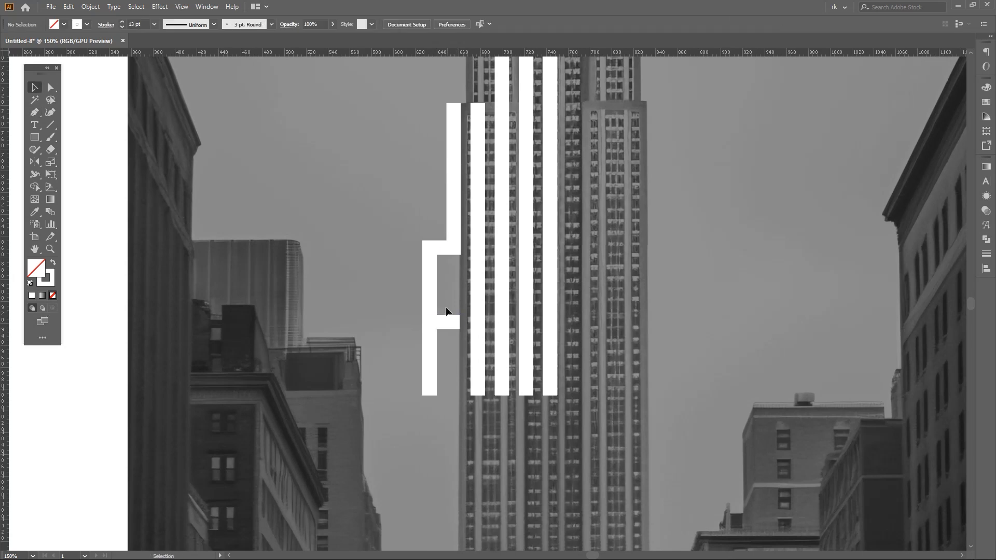
- Draw a temporary vertical line about 134 px long beside the leftmost line and centre the short bar vertically on it
{"action": "left_click", "coordinate": [417, 249]}
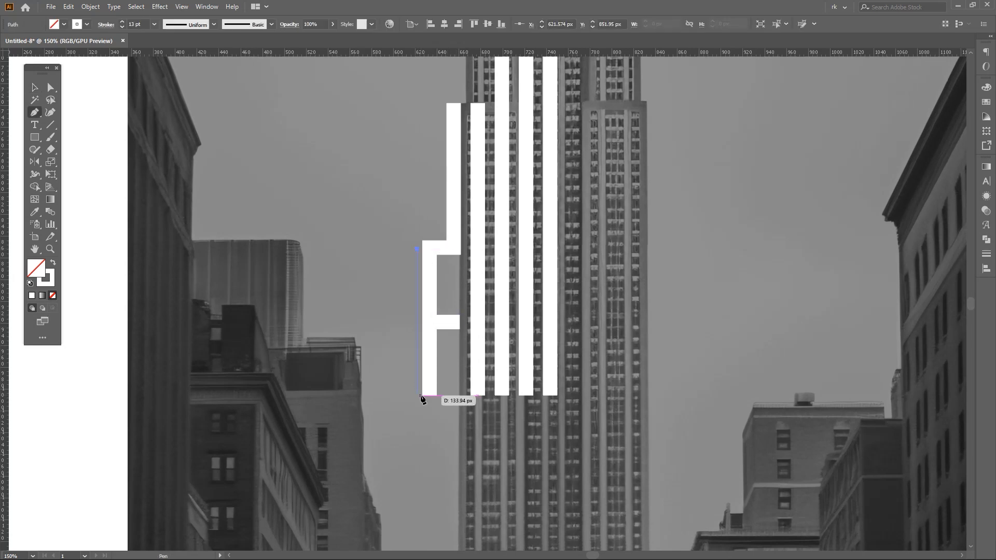
{"action": "left_click", "coordinate": [418, 396], "text": "shift"}
{"action": "key", "text": "v"}
{"action": "left_click", "coordinate": [450, 319]}
{"action": "scroll", "coordinate": [451, 318], "scroll_direction": "up", "scroll_amount": 2}
{"action": "left_click", "coordinate": [408, 371], "text": "shift"}
{"action": "left_click", "coordinate": [384, 378], "text": "shift"}
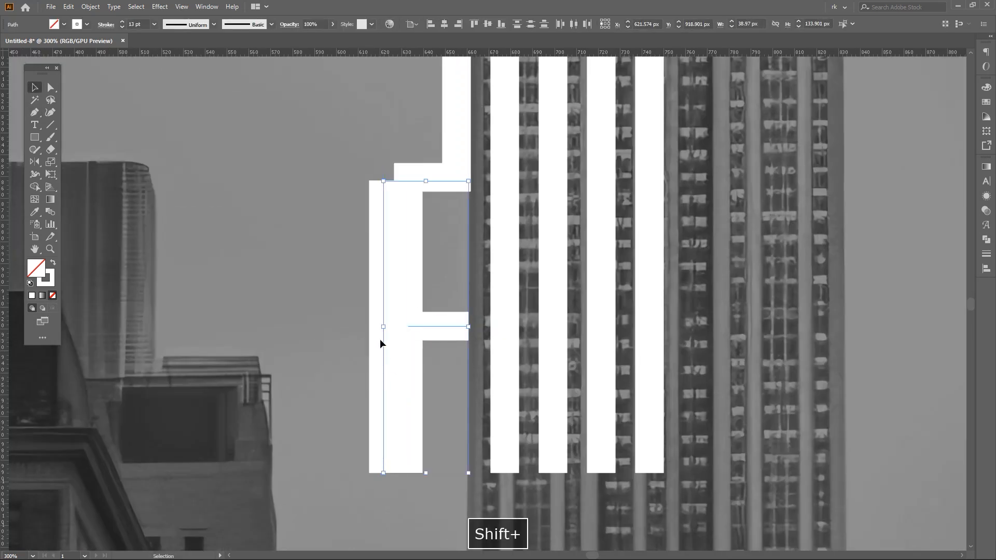
- Delete the temporary vertical line beside the leftmost line
{"action": "left_click_drag", "start_coordinate": [375, 182], "coordinate": [387, 193]}
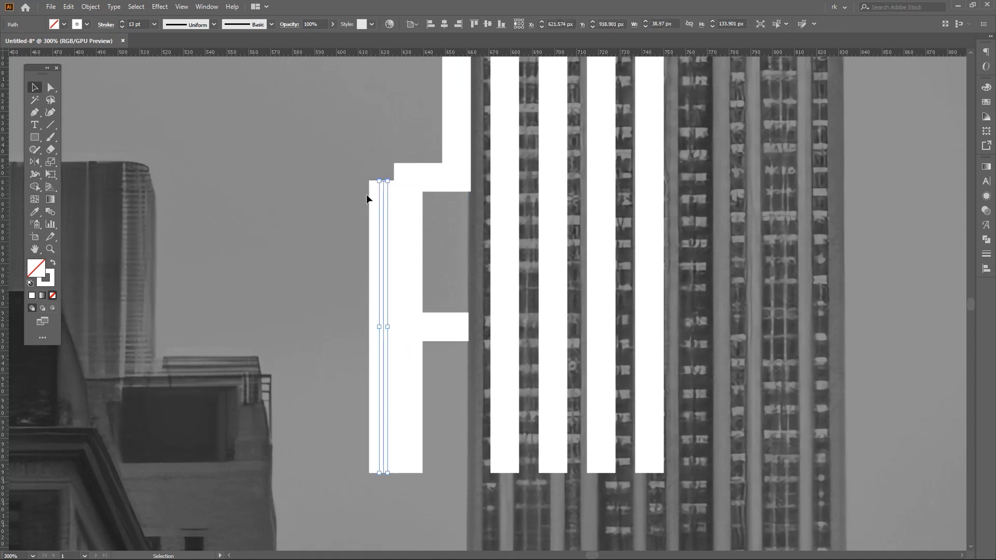
{"action": "key", "text": "Delete"}
{"action": "left_click", "coordinate": [437, 327]}
{"action": "scroll", "coordinate": [454, 355], "scroll_direction": "down", "scroll_amount": 2}
{"action": "left_click_drag", "start_coordinate": [461, 382], "coordinate": [469, 375]}
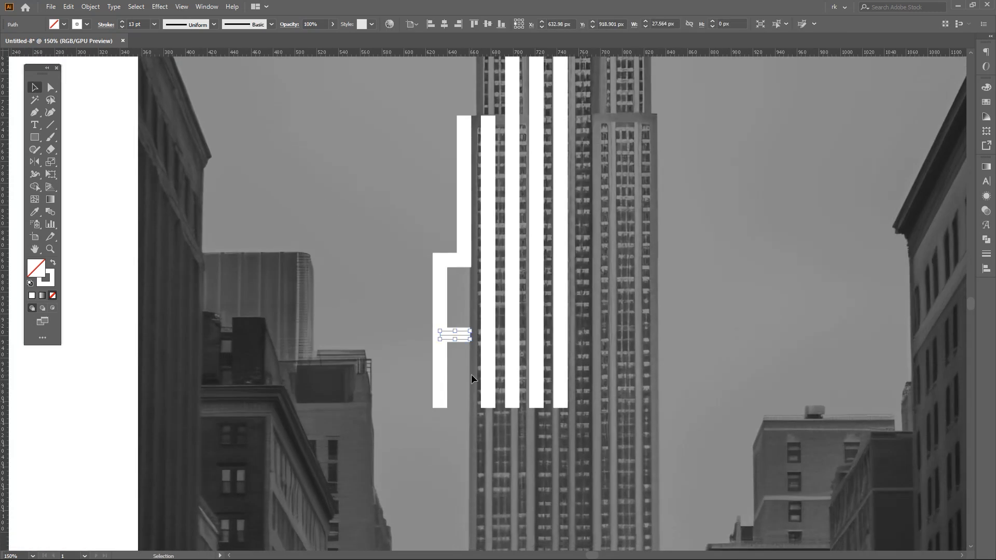
- Copy the short bar down to the leftmost line's bottom end and join it to that line to form an E
{"action": "scroll", "coordinate": [471, 376], "scroll_direction": "up", "scroll_amount": 1}
{"action": "left_click_drag", "start_coordinate": [464, 367], "coordinate": [502, 261]}
{"action": "left_click", "coordinate": [501, 254]}
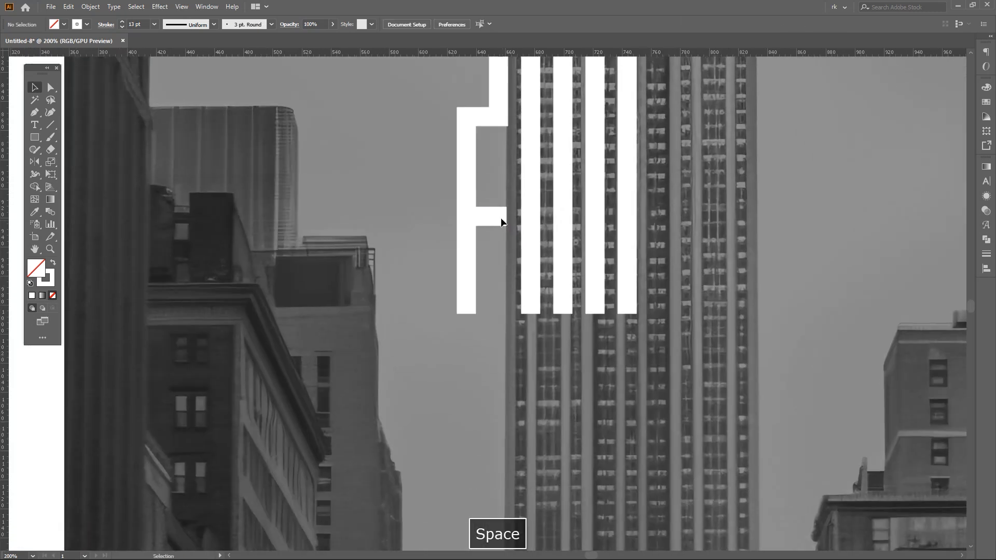
{"action": "left_click_drag", "start_coordinate": [501, 310], "coordinate": [501, 312]}
{"action": "key", "text": "a"}
{"action": "key", "text": "ctrl+j"}
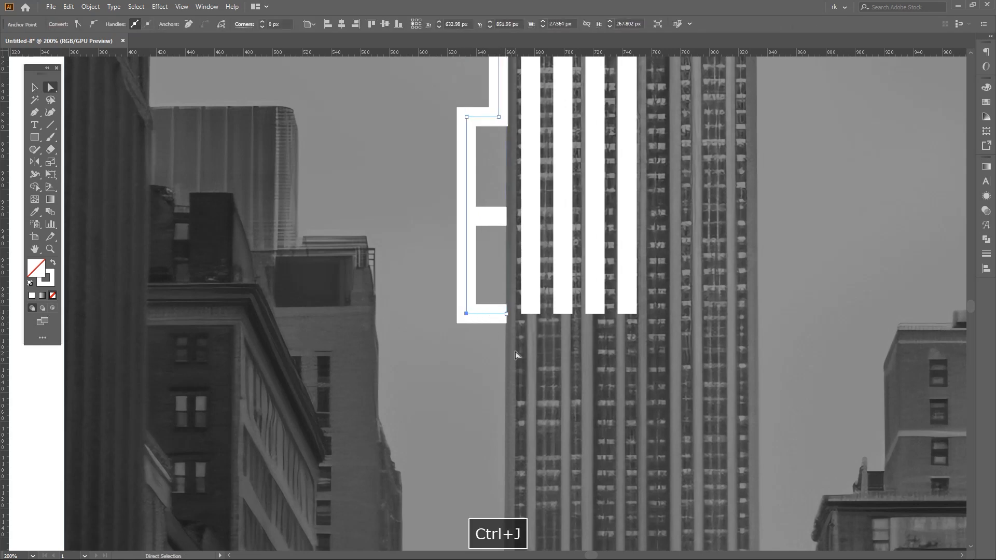
{"action": "key", "text": "v"}
- Raise the E's bottom arm so its lower edge aligns with the bottoms of the neighbouring lines
{"action": "key", "text": "a"}
{"action": "scroll", "coordinate": [498, 351], "scroll_direction": "up", "scroll_amount": 1}
{"action": "left_click", "coordinate": [503, 300]}
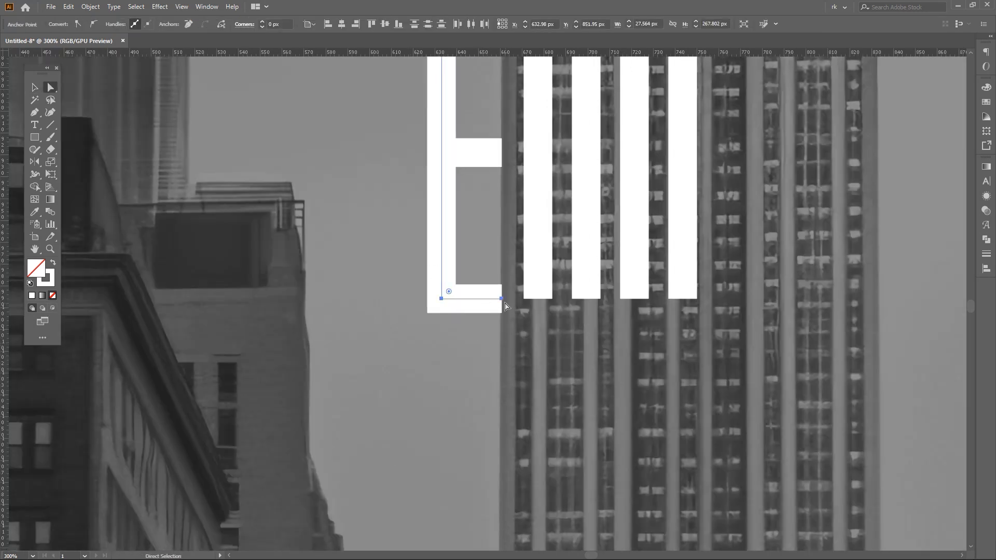
{"action": "left_click_drag", "start_coordinate": [503, 301], "coordinate": [504, 290]}
{"action": "scroll", "coordinate": [504, 291], "scroll_direction": "up", "scroll_amount": 4}
{"action": "left_click_drag", "start_coordinate": [469, 245], "coordinate": [470, 251]}
{"action": "left_click", "coordinate": [509, 302]}
{"action": "scroll", "coordinate": [509, 302], "scroll_direction": "down", "scroll_amount": 7}
{"action": "key", "text": "v"}
{"action": "left_click_drag", "start_coordinate": [516, 330], "coordinate": [480, 414]}
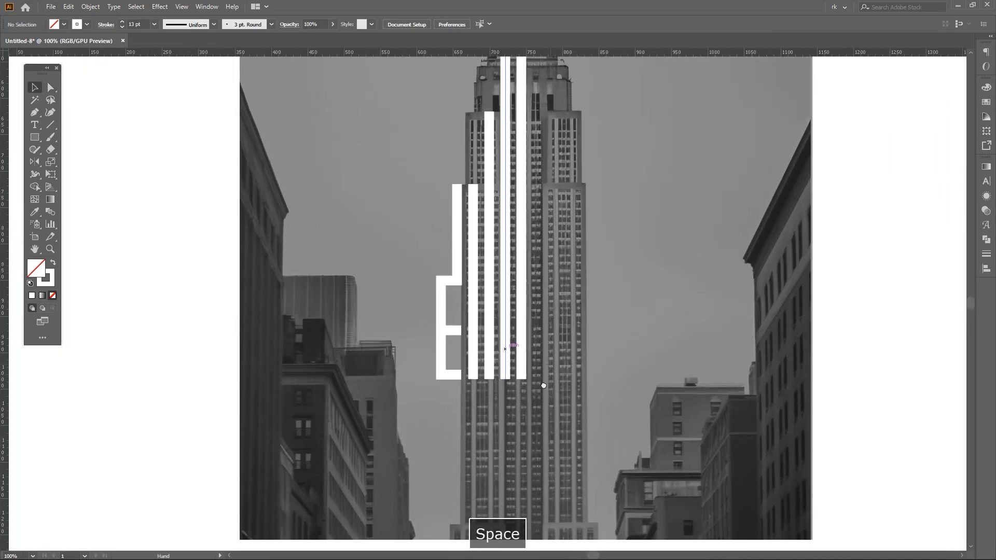
{"action": "left_click_drag", "start_coordinate": [570, 349], "coordinate": [564, 389]}
- Extend the second line's top end horizontally with the Pen tool to meet the fourth line, capping an M shape
{"action": "scroll", "coordinate": [468, 248], "scroll_direction": "up", "scroll_amount": 3}
{"action": "key", "text": "a"}
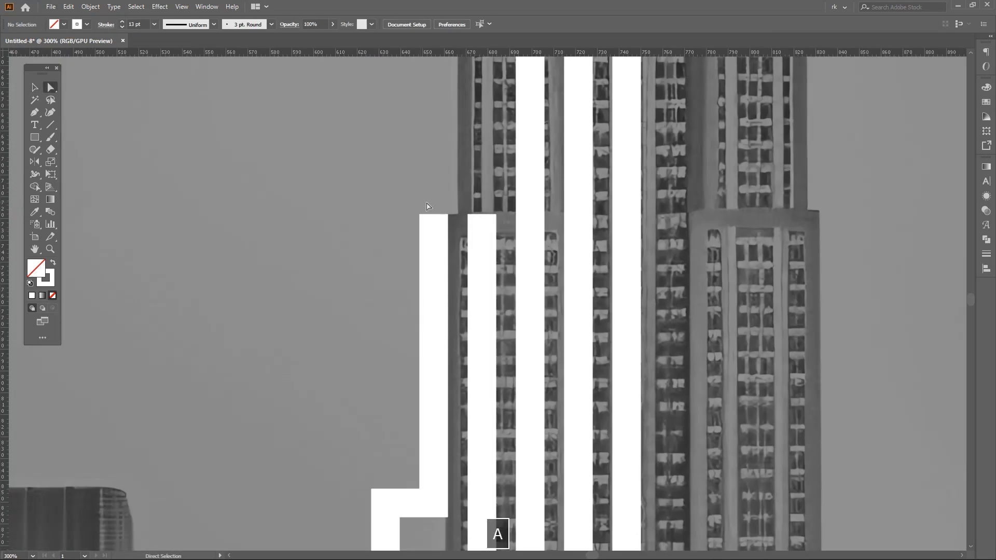
{"action": "left_click", "coordinate": [433, 214]}
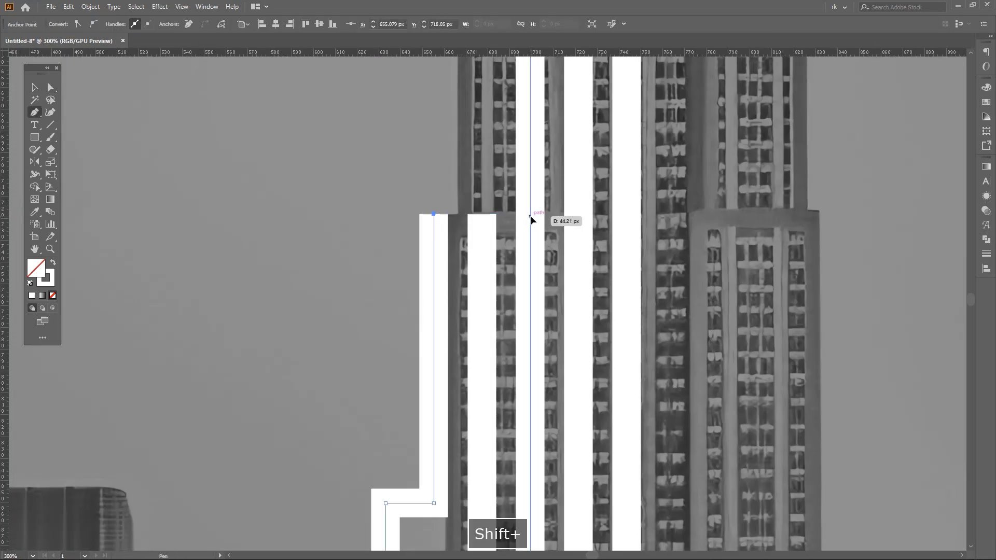
{"action": "left_click", "coordinate": [530, 215], "text": "shift"}
{"action": "scroll", "coordinate": [530, 214], "scroll_direction": "down", "scroll_amount": 3}
{"action": "left_click_drag", "start_coordinate": [532, 254], "coordinate": [498, 280]}
{"action": "key", "text": "v"}
{"action": "left_click", "coordinate": [639, 293]}
{"action": "scroll", "coordinate": [639, 293], "scroll_direction": "down", "scroll_amount": 1}
- Add the text "EM" below the reference photo
{"action": "left_click_drag", "start_coordinate": [639, 293], "coordinate": [569, 338]}
{"action": "scroll", "coordinate": [551, 367], "scroll_direction": "up", "scroll_amount": 1}
{"action": "left_click_drag", "start_coordinate": [538, 383], "coordinate": [558, 299]}
{"action": "scroll", "coordinate": [555, 338], "scroll_direction": "down", "scroll_amount": 1}
{"action": "left_click_drag", "start_coordinate": [529, 363], "coordinate": [515, 346]}
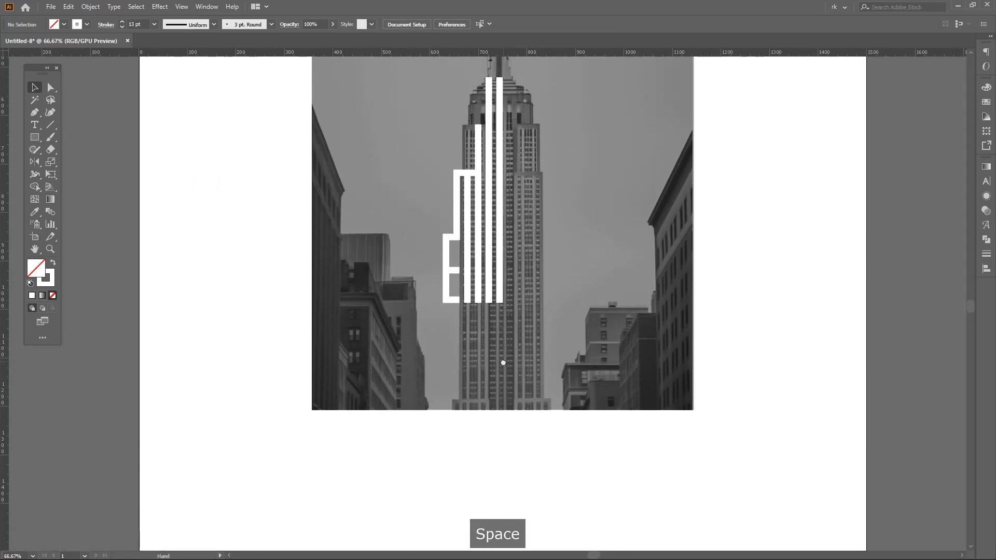
{"action": "scroll", "coordinate": [473, 384], "scroll_direction": "up", "scroll_amount": 1}
{"action": "left_click_drag", "start_coordinate": [473, 384], "coordinate": [483, 332]}
{"action": "key", "text": "t"}
{"action": "left_click", "coordinate": [356, 454]}
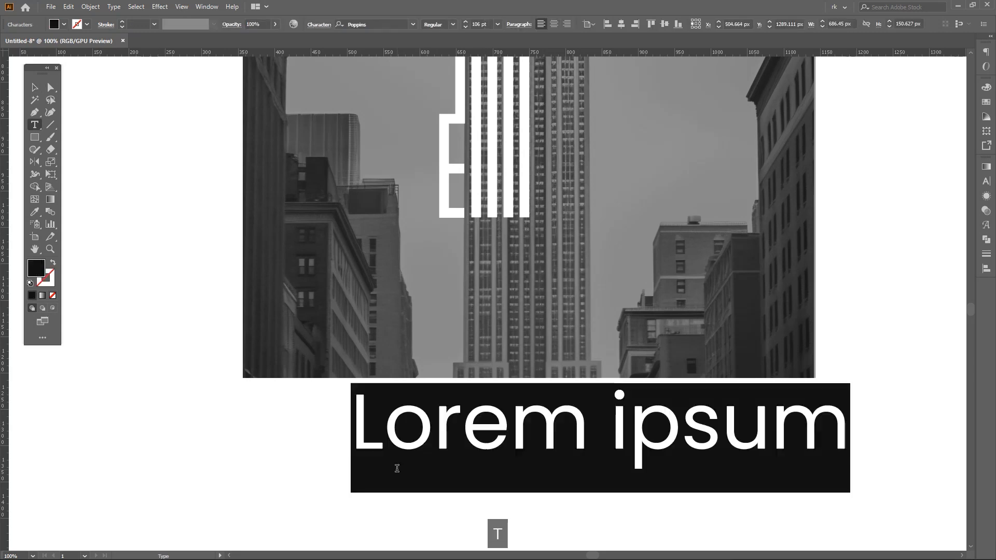
{"action": "type", "text": "EM"}
{"action": "key", "text": "Escape"}
{"action": "left_click", "coordinate": [474, 444]}
- Reflect a copy of the left-side lines about the tower's central line to build the right half
{"action": "scroll", "coordinate": [511, 431], "scroll_direction": "down", "scroll_amount": 1}
{"action": "left_click_drag", "start_coordinate": [534, 324], "coordinate": [492, 406]}
{"action": "left_click_drag", "start_coordinate": [419, 527], "coordinate": [423, 497]}
{"action": "left_click_drag", "start_coordinate": [492, 301], "coordinate": [503, 344]}
{"action": "scroll", "coordinate": [481, 158], "scroll_direction": "up", "scroll_amount": 3}
{"action": "scroll", "coordinate": [503, 151], "scroll_direction": "down", "scroll_amount": 2}
{"action": "key", "text": "v"}
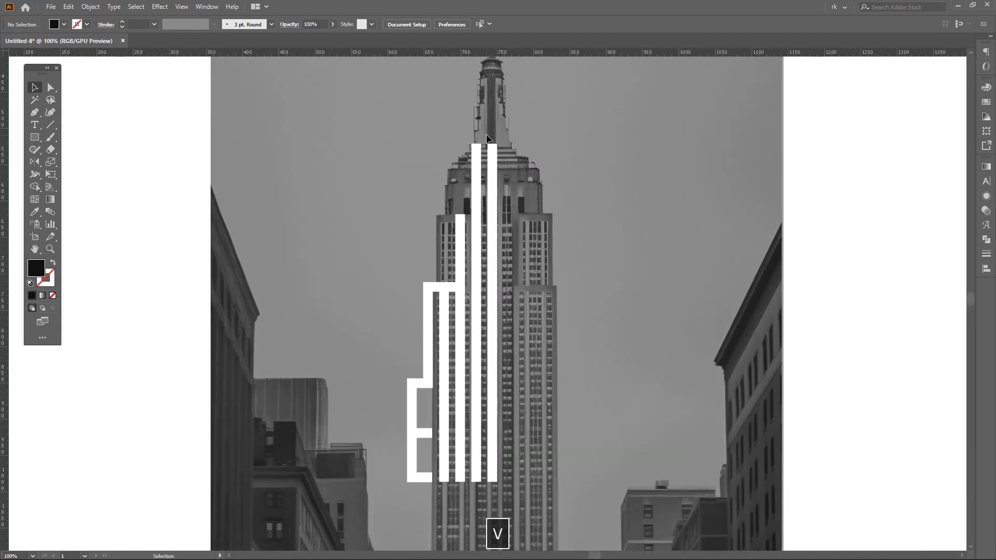
{"action": "left_click", "coordinate": [411, 444]}
{"action": "key", "text": "o"}
{"action": "left_click", "coordinate": [492, 143]}
{"action": "left_click_drag", "start_coordinate": [491, 143], "coordinate": [615, 254], "text": "alt+shift"}
{"action": "key", "text": "v"}
{"action": "left_click", "coordinate": [607, 288]}
- Join the top ends of the central line and the line directly to its left
{"action": "key", "text": "v"}
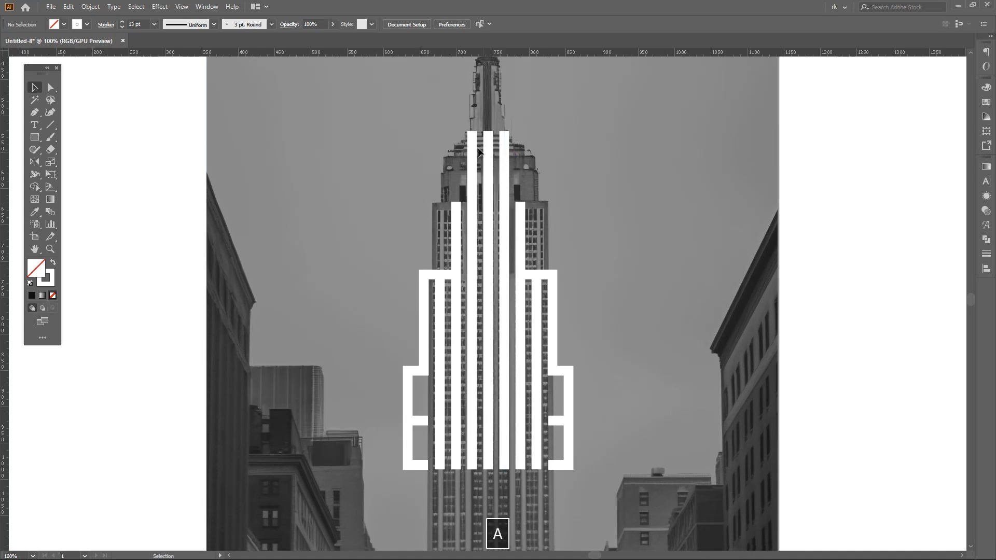
{"action": "left_click_drag", "start_coordinate": [494, 143], "coordinate": [496, 144]}
{"action": "key", "text": "ctrl+j"}
{"action": "left_click", "coordinate": [615, 185]}
- Raise the central line's bottom end about 67 px to the level of the side shapes' middle bars
{"action": "key", "text": "a"}
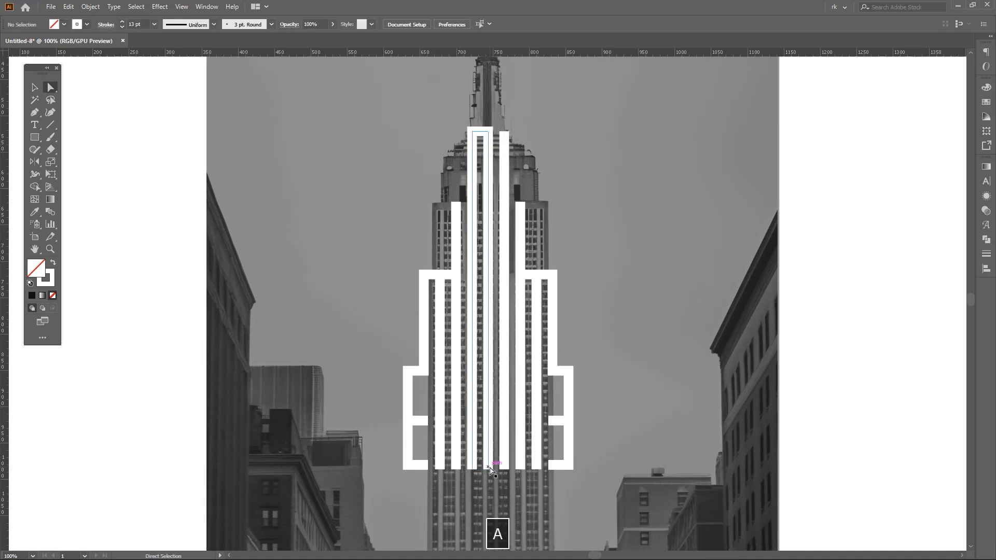
{"action": "scroll", "coordinate": [490, 473], "scroll_direction": "up", "scroll_amount": 2}
{"action": "left_click_drag", "start_coordinate": [488, 451], "coordinate": [488, 431]}
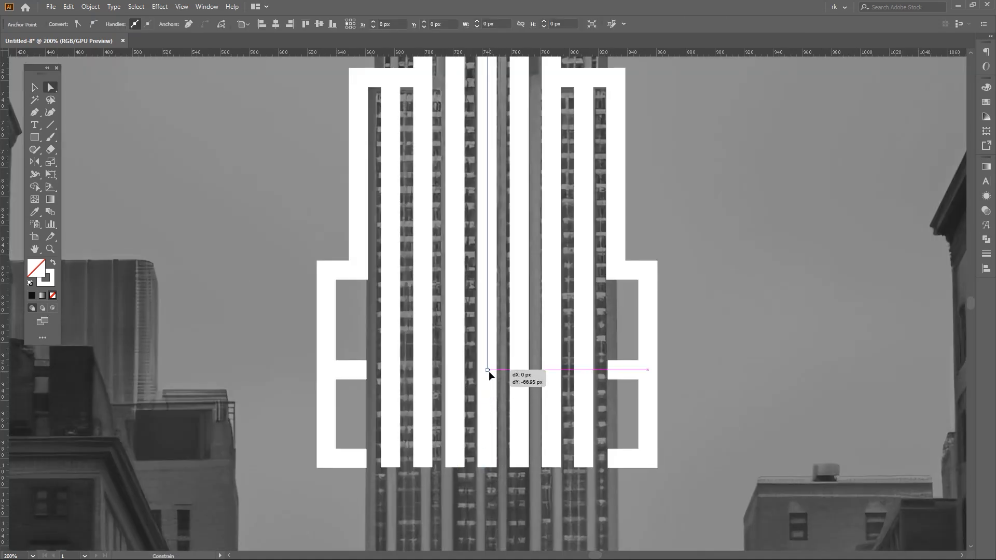
{"action": "left_click_drag", "start_coordinate": [489, 372], "coordinate": [488, 372]}
- Draw a horizontal segment with the Pen tool from the central line's bottom end to the line on its left, forming a P
{"action": "key", "text": "p"}
{"action": "left_click", "coordinate": [487, 369]}
{"action": "left_click", "coordinate": [455, 371], "text": "shift"}
{"action": "left_click_drag", "start_coordinate": [490, 423], "coordinate": [479, 392]}
{"action": "key", "text": "v"}
{"action": "left_click", "coordinate": [482, 396]}
{"action": "scroll", "coordinate": [477, 405], "scroll_direction": "down", "scroll_amount": 2}
{"action": "key", "text": "space"}
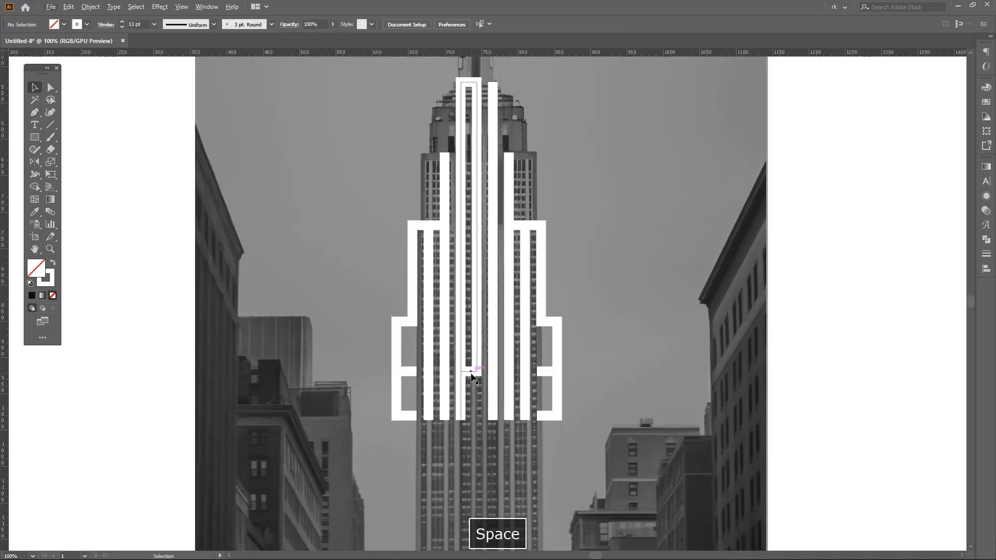
- Add the letter P to the end of the EM reference text below the photo
{"action": "left_click", "coordinate": [471, 373]}
{"action": "scroll", "coordinate": [474, 381], "scroll_direction": "down", "scroll_amount": 2}
{"action": "left_click_drag", "start_coordinate": [484, 405], "coordinate": [489, 296]}
{"action": "left_click", "coordinate": [437, 420]}
{"action": "scroll", "coordinate": [436, 420], "scroll_direction": "up", "scroll_amount": 1}
{"action": "left_click", "coordinate": [414, 402]}
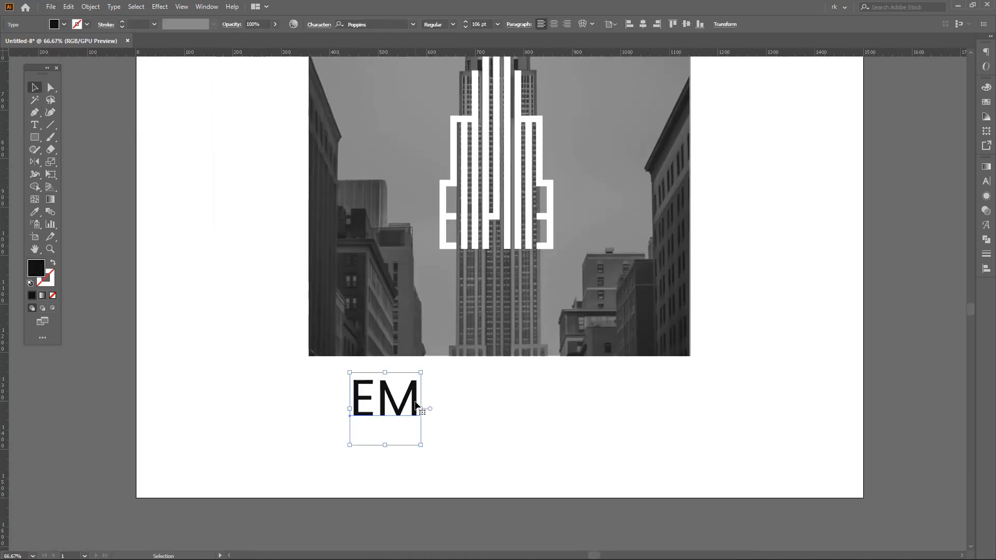
{"action": "key", "text": "t"}
{"action": "left_click", "coordinate": [443, 403]}
{"action": "type", "text": "P"}
{"action": "key", "text": "Escape"}
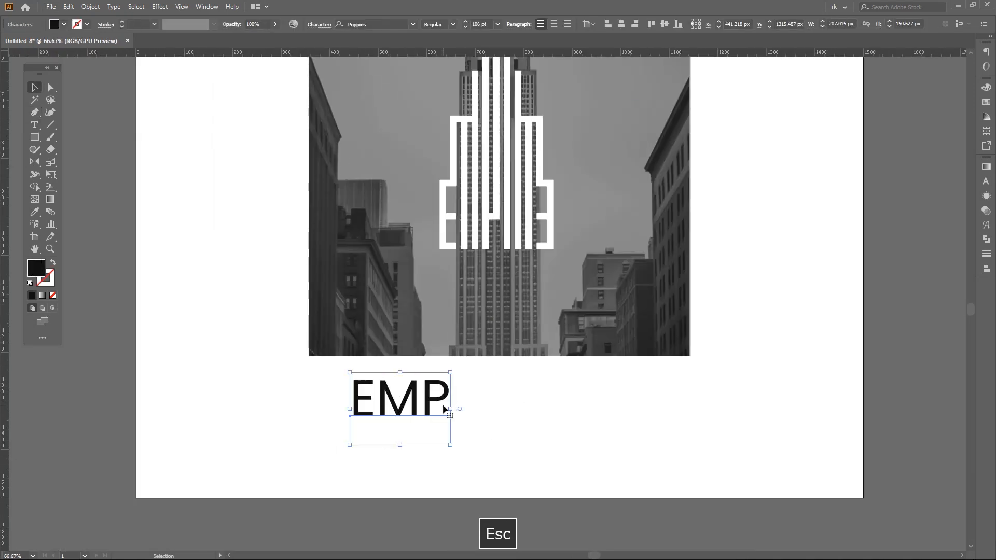
- Cut out a piece about 11 px long near the top of the line right of the P with Scissors, leaving a short dot
{"action": "left_click_drag", "start_coordinate": [538, 371], "coordinate": [509, 454]}
{"action": "scroll", "coordinate": [534, 343], "scroll_direction": "down", "scroll_amount": 1}
{"action": "left_click", "coordinate": [594, 313]}
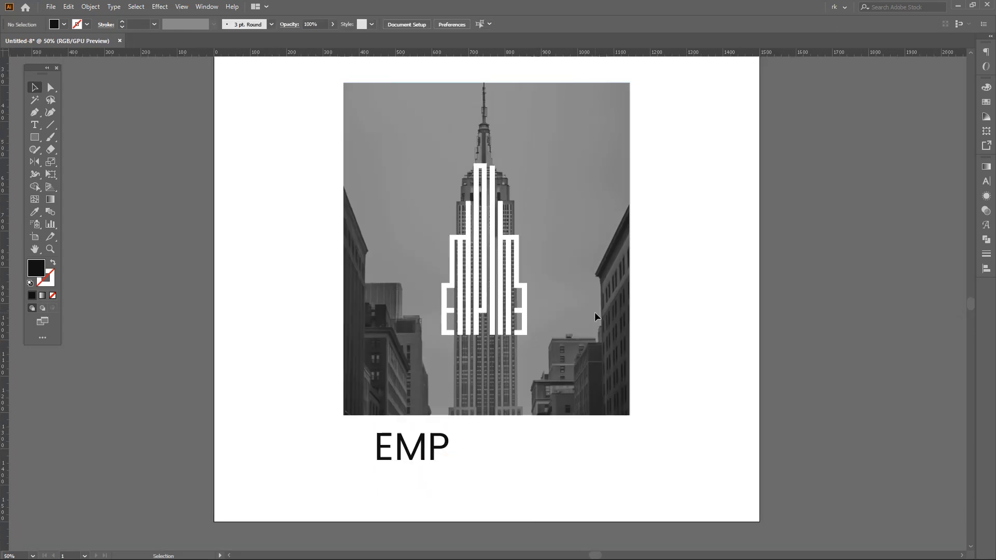
{"action": "scroll", "coordinate": [505, 167], "scroll_direction": "up", "scroll_amount": 7}
{"action": "key", "text": "a"}
{"action": "left_click_drag", "start_coordinate": [362, 171], "coordinate": [362, 152]}
{"action": "left_click_drag", "start_coordinate": [437, 235], "coordinate": [483, 232]}
{"action": "left_click", "coordinate": [480, 235]}
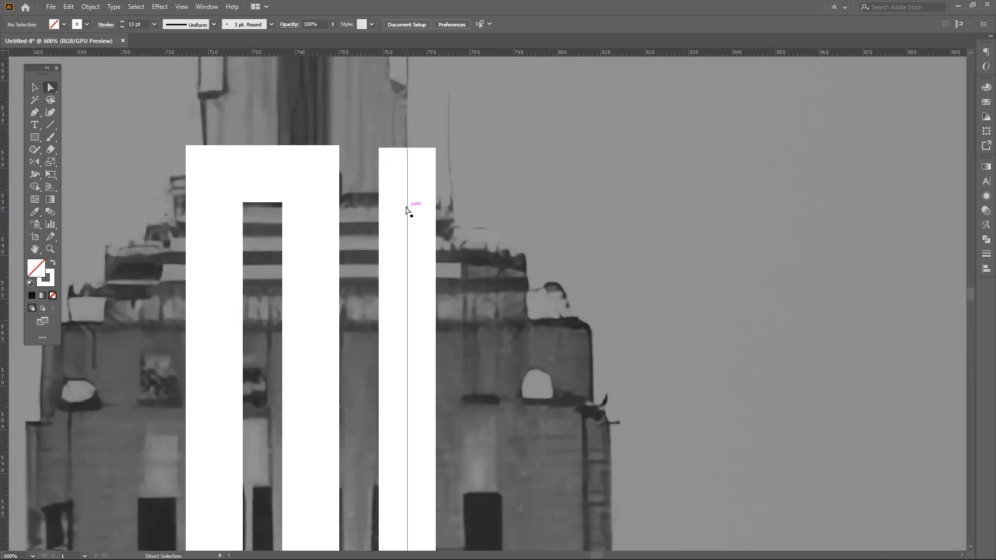
{"action": "left_click", "coordinate": [407, 209]}
{"action": "left_click", "coordinate": [407, 205]}
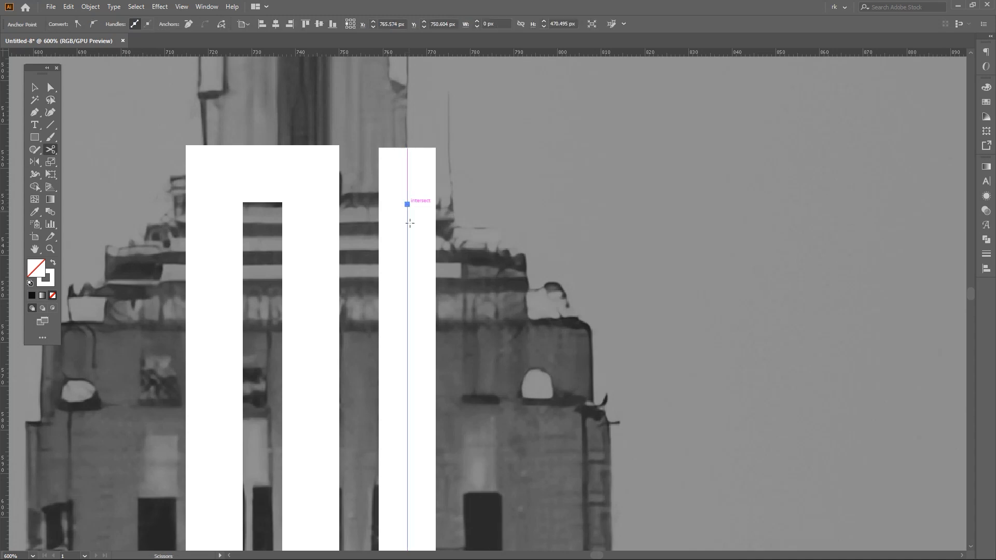
{"action": "left_click", "coordinate": [407, 253]}
{"action": "key", "text": "a"}
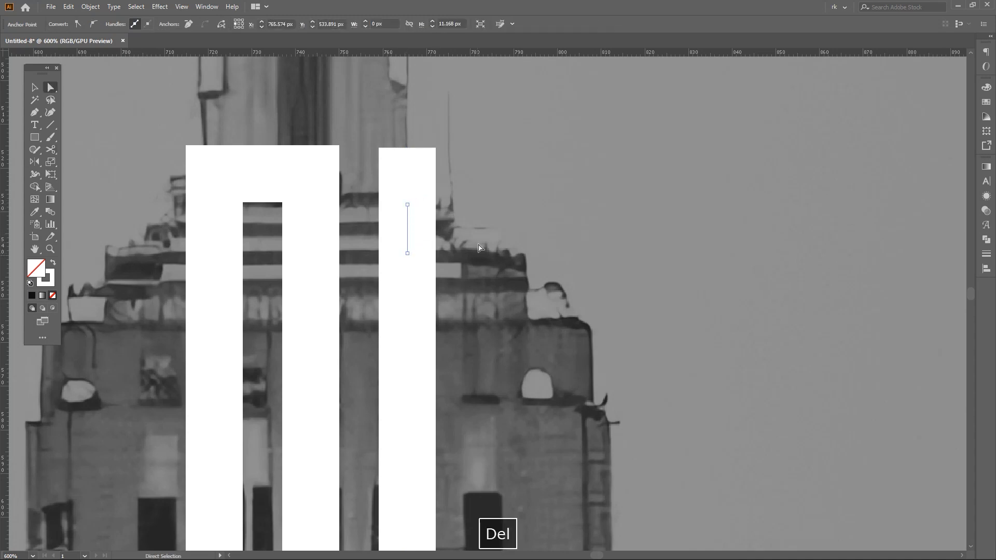
{"action": "key", "text": "Delete"}
- Raise the top end of the line below the dot slightly to narrow the gap of the i
{"action": "scroll", "coordinate": [480, 248], "scroll_direction": "down", "scroll_amount": 6}
{"action": "scroll", "coordinate": [483, 259], "scroll_direction": "up", "scroll_amount": 7}
{"action": "key", "text": "a"}
{"action": "left_click", "coordinate": [415, 202]}
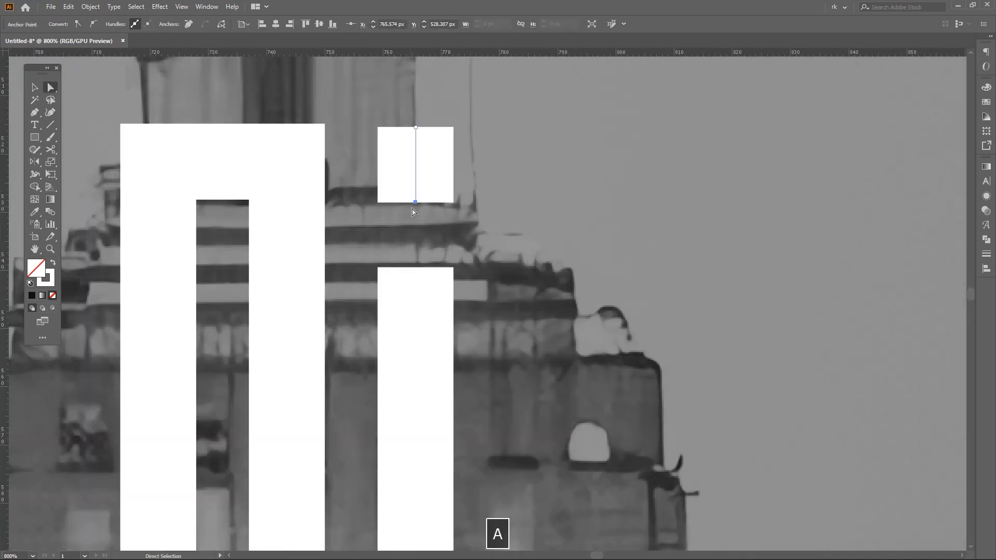
{"action": "left_click_drag", "start_coordinate": [414, 253], "coordinate": [414, 253]}
{"action": "left_click", "coordinate": [474, 237]}
- Add a lowercase i to the end of the EMP reference text
{"action": "scroll", "coordinate": [474, 237], "scroll_direction": "down", "scroll_amount": 6}
{"action": "left_click_drag", "start_coordinate": [548, 409], "coordinate": [510, 63]}
{"action": "left_click_drag", "start_coordinate": [446, 389], "coordinate": [525, 304]}
{"action": "key", "text": "v"}
{"action": "left_click", "coordinate": [407, 409]}
{"action": "key", "text": "t"}
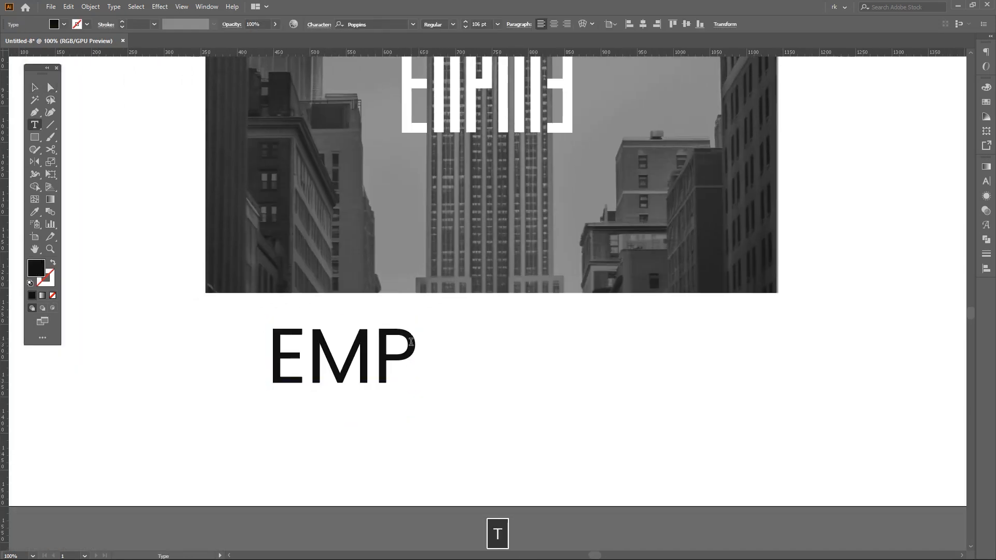
{"action": "left_click", "coordinate": [422, 353]}
{"action": "type", "text": "i"}
{"action": "key", "text": "Escape"}
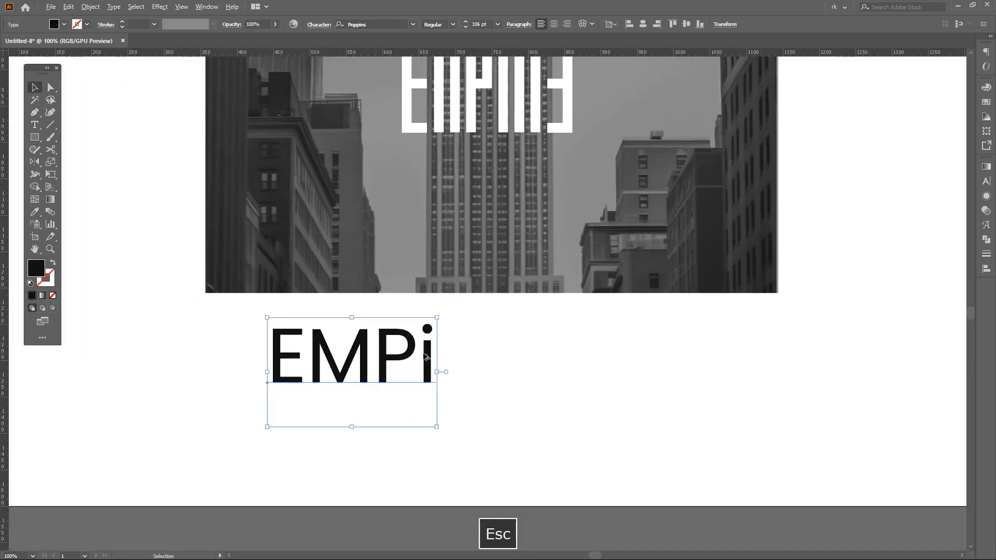
- Delete the horizontal segment joining the tops of the right-side lines at the upper step of the tower
{"action": "key", "text": "v"}
{"action": "scroll", "coordinate": [481, 445], "scroll_direction": "down", "scroll_amount": 3}
{"action": "left_click_drag", "start_coordinate": [488, 214], "coordinate": [488, 280]}
{"action": "scroll", "coordinate": [479, 240], "scroll_direction": "down", "scroll_amount": 1}
{"action": "scroll", "coordinate": [476, 282], "scroll_direction": "up", "scroll_amount": 2}
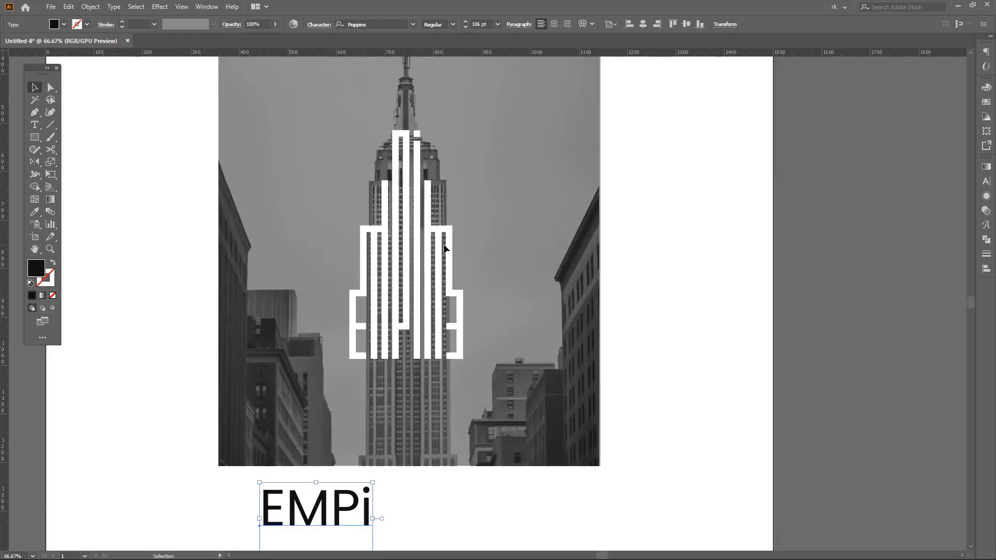
{"action": "scroll", "coordinate": [445, 240], "scroll_direction": "up", "scroll_amount": 3}
{"action": "key", "text": "a"}
{"action": "left_click", "coordinate": [390, 211]}
{"action": "key", "text": "Delete"}
- Draw a horizontal segment with the Pen tool from the top of the right inner line to the taller line beside it, forming the R's top
{"action": "scroll", "coordinate": [473, 229], "scroll_direction": "down", "scroll_amount": 1}
{"action": "scroll", "coordinate": [473, 229], "scroll_direction": "up", "scroll_amount": 1}
{"action": "left_click_drag", "start_coordinate": [420, 223], "coordinate": [458, 217]}
{"action": "key", "text": "p"}
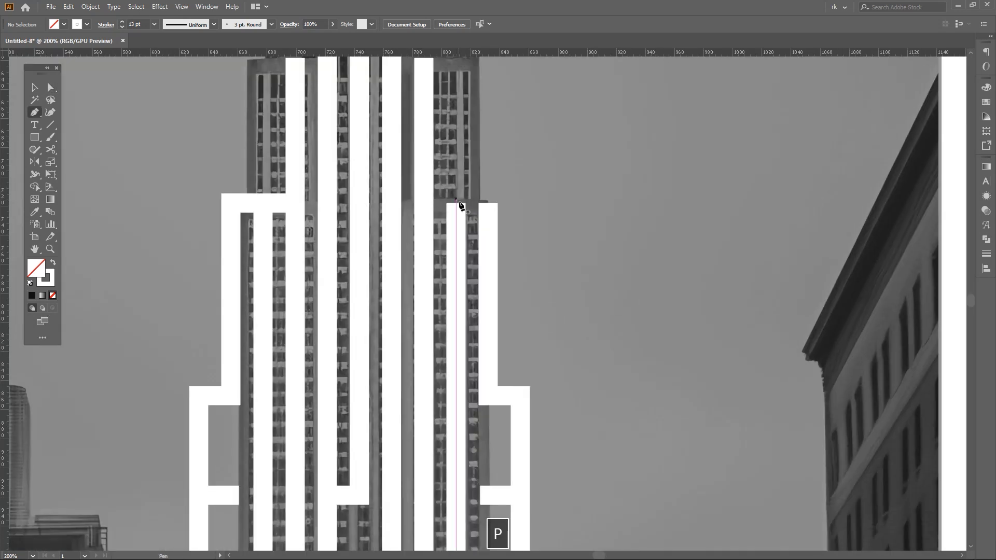
{"action": "left_click", "coordinate": [457, 204]}
{"action": "left_click", "coordinate": [425, 205], "text": "shift"}
{"action": "key", "text": "v"}
{"action": "scroll", "coordinate": [566, 270], "scroll_direction": "down", "scroll_amount": 2}
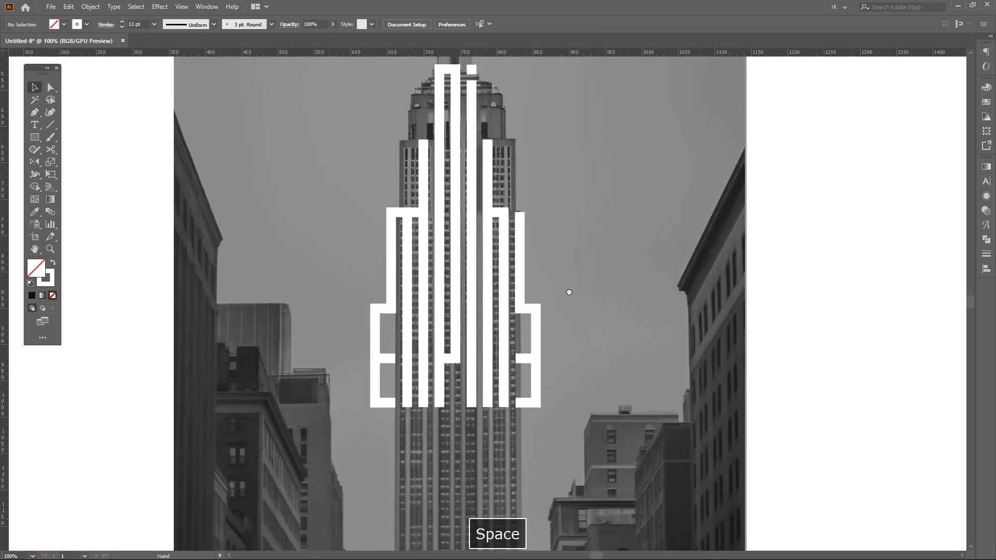
- Draw the R's middle bar between its two stems with the Pen tool, level with the top of the outer side shapes
{"action": "key", "text": "space"}
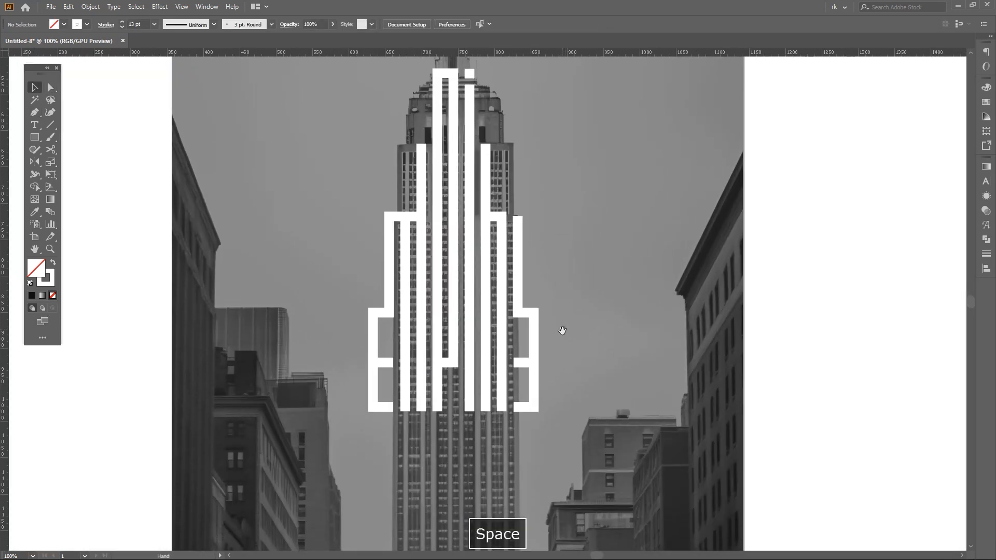
{"action": "left_click_drag", "start_coordinate": [561, 329], "coordinate": [560, 306]}
{"action": "scroll", "coordinate": [542, 309], "scroll_direction": "up", "scroll_amount": 2}
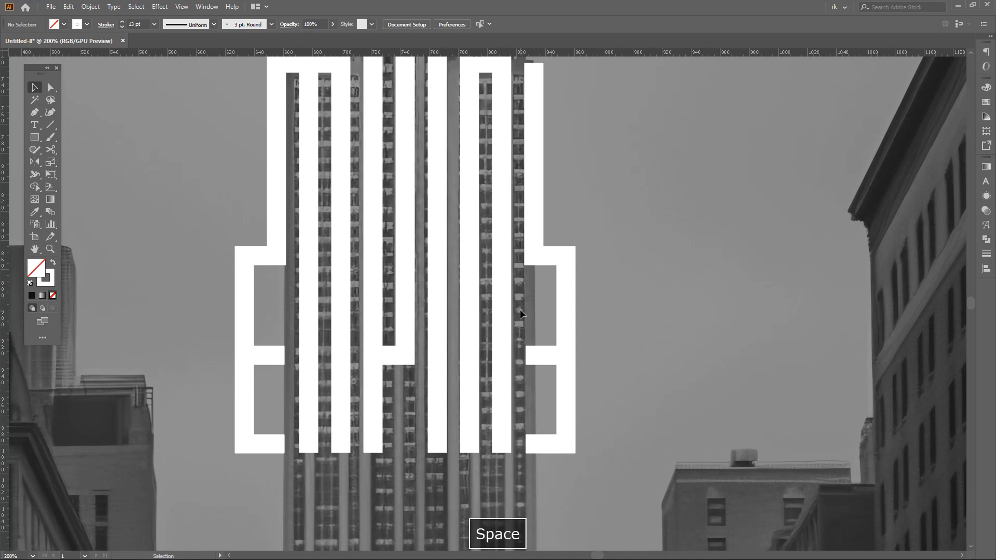
{"action": "left_click", "coordinate": [501, 254]}
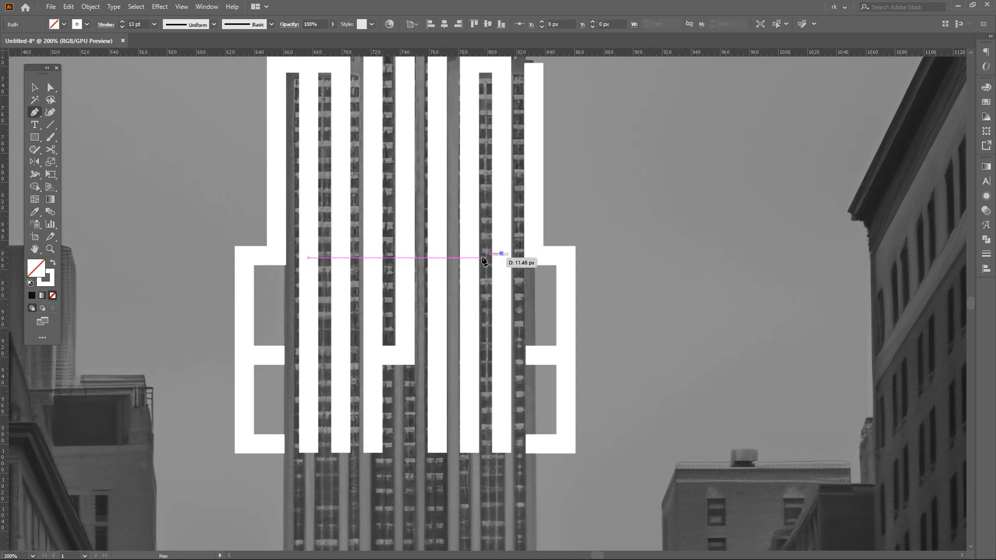
{"action": "left_click", "coordinate": [469, 253], "text": "shift"}
{"action": "key", "text": "space"}
{"action": "left_click_drag", "start_coordinate": [520, 301], "coordinate": [511, 310]}
{"action": "key", "text": "v"}
{"action": "left_click", "coordinate": [511, 309]}
- Draw a square rotated 45 degrees, about 22 px across, beside the R's right stem at its middle bar
{"action": "scroll", "coordinate": [512, 304], "scroll_direction": "down", "scroll_amount": 1}
{"action": "key", "text": "space"}
{"action": "scroll", "coordinate": [512, 304], "scroll_direction": "up", "scroll_amount": 2}
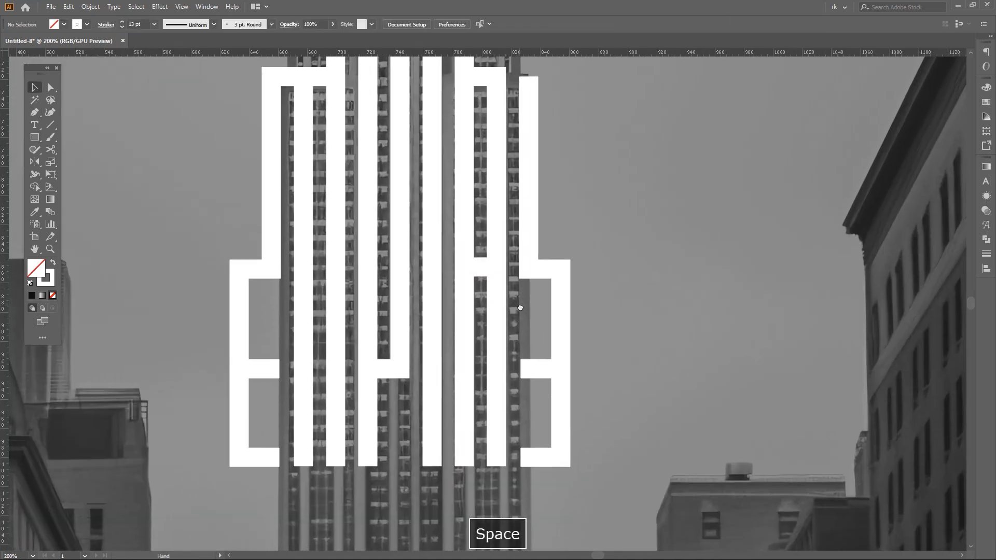
{"action": "scroll", "coordinate": [520, 304], "scroll_direction": "down", "scroll_amount": 2}
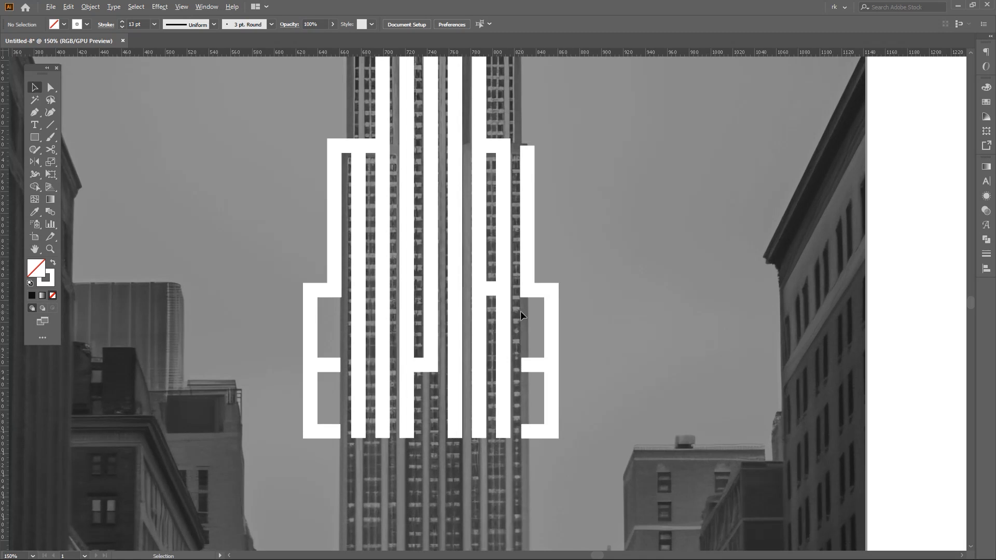
{"action": "scroll", "coordinate": [521, 310], "scroll_direction": "down", "scroll_amount": 2}
{"action": "scroll", "coordinate": [561, 308], "scroll_direction": "up", "scroll_amount": 3}
{"action": "key", "text": "v"}
{"action": "key", "text": "space"}
{"action": "scroll", "coordinate": [534, 310], "scroll_direction": "down", "scroll_amount": 3}
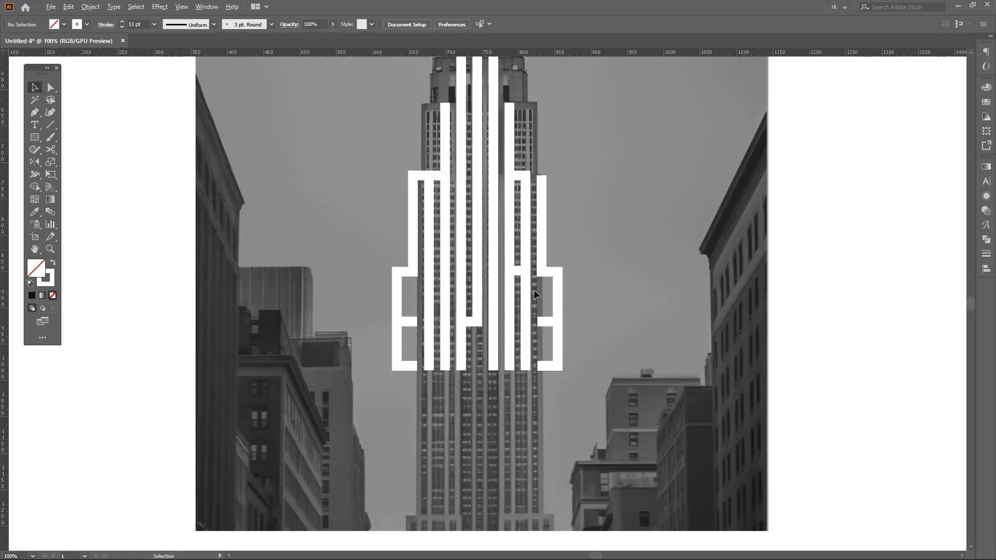
{"action": "scroll", "coordinate": [533, 290], "scroll_direction": "up", "scroll_amount": 3}
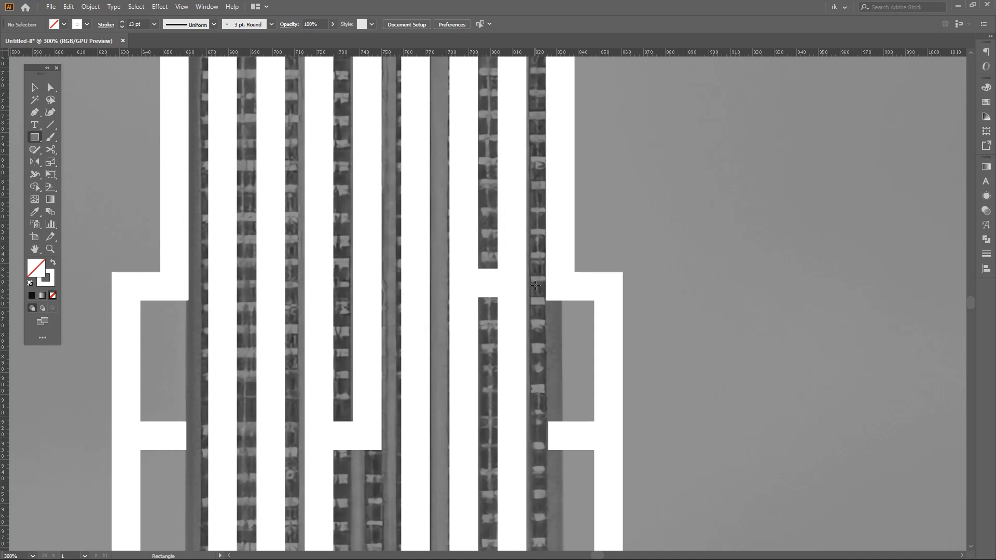
{"action": "key", "text": "v"}
{"action": "left_click_drag", "start_coordinate": [548, 300], "coordinate": [606, 282]}
{"action": "key", "text": "i"}
{"action": "left_click", "coordinate": [703, 279]}
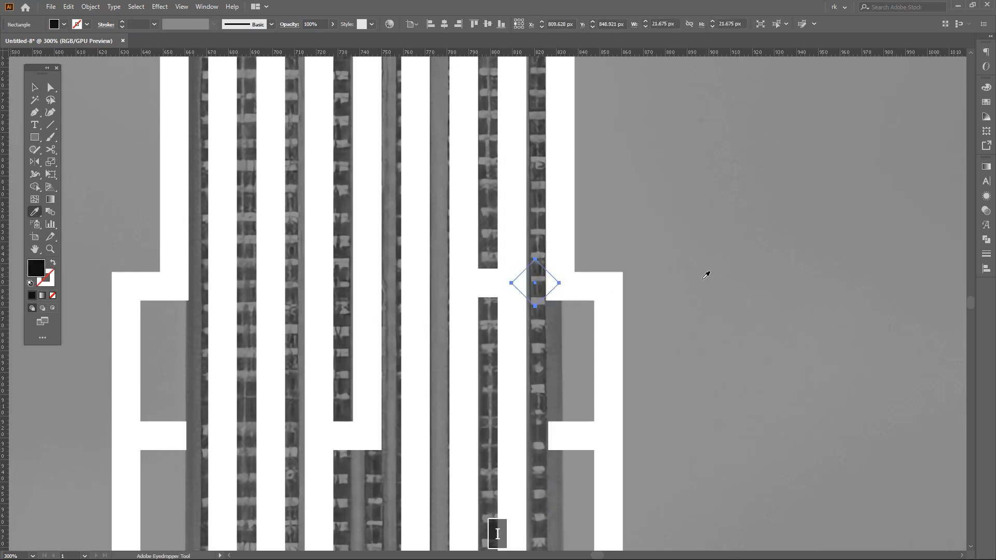
{"action": "key", "text": "ctrl+z"}
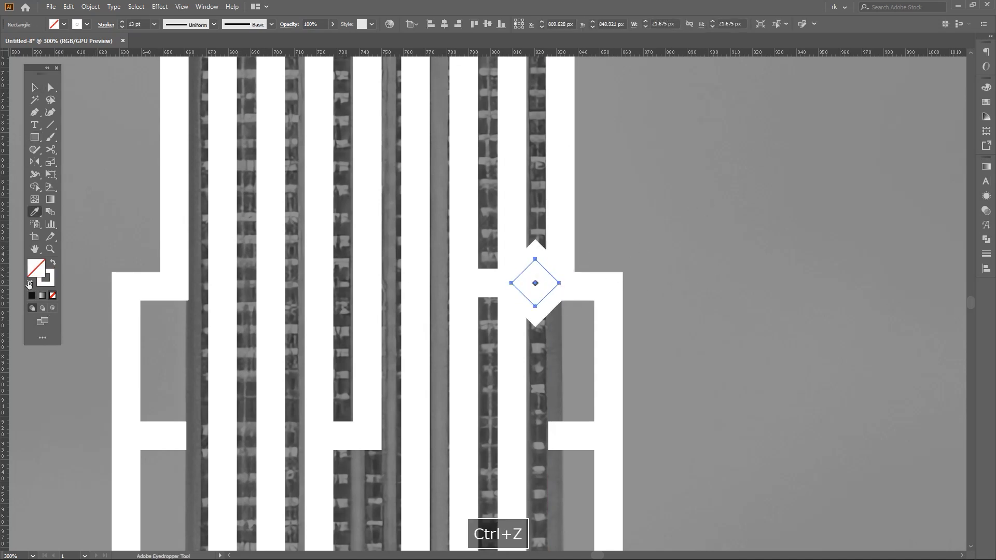
- Give the rotated square a solid black fill and no stroke
{"action": "key", "text": "shift+x"}
{"action": "double_click", "coordinate": [36, 268]}
{"action": "left_click", "coordinate": [671, 456]}
{"action": "key", "text": "Return"}
- Erase the right half of the black diamond, leaving a triangle that notches the outer edge of the R's right stem
{"action": "key", "text": "shift+e"}
{"action": "mouse_move", "coordinate": [625, 358]}
{"action": "left_mouse_down"}
{"action": "mouse_move", "coordinate": [534, 213]}
{"action": "mouse_move", "coordinate": [523, 266]}
{"action": "left_mouse_up"}
{"action": "key", "text": "v"}
{"action": "scroll", "coordinate": [524, 267], "scroll_direction": "up", "scroll_amount": 3}
{"action": "left_click_drag", "start_coordinate": [538, 301], "coordinate": [467, 310]}
- Complete the reference text by adding RE after EMPi
{"action": "scroll", "coordinate": [550, 269], "scroll_direction": "down", "scroll_amount": 5}
{"action": "key", "text": "space"}
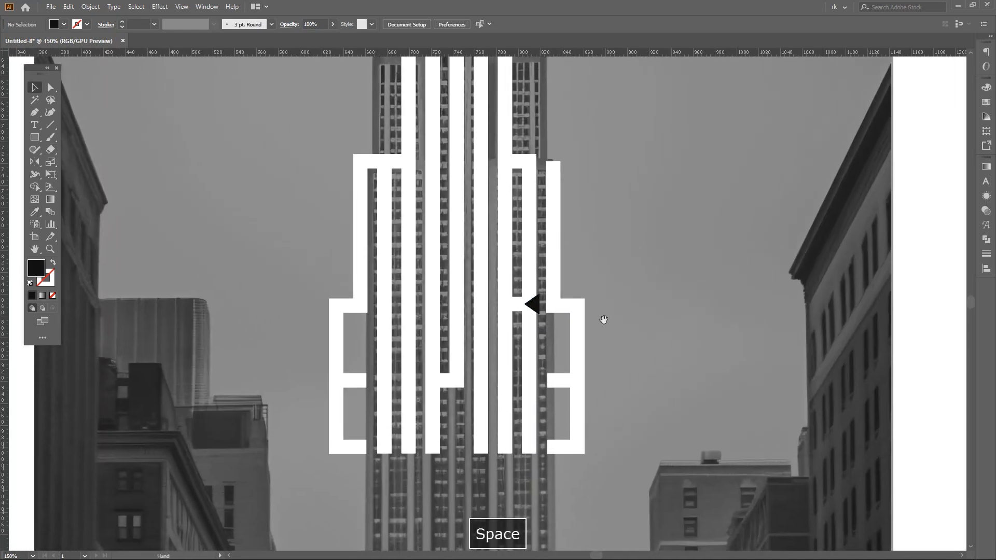
{"action": "scroll", "coordinate": [571, 301], "scroll_direction": "down", "scroll_amount": 4}
{"action": "scroll", "coordinate": [552, 313], "scroll_direction": "up", "scroll_amount": 2}
{"action": "scroll", "coordinate": [538, 384], "scroll_direction": "down", "scroll_amount": 2}
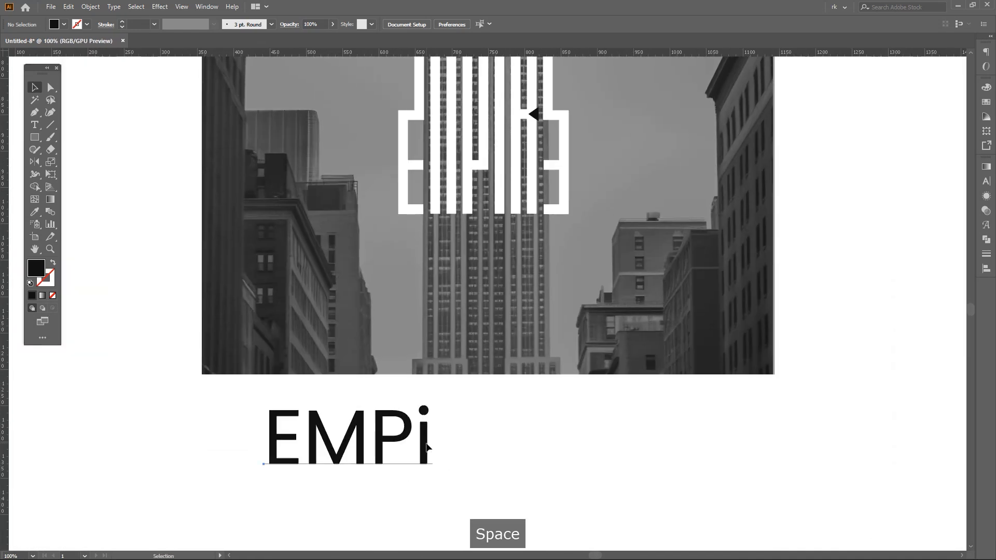
{"action": "left_click", "coordinate": [427, 447]}
{"action": "key", "text": "t"}
{"action": "left_click", "coordinate": [429, 433]}
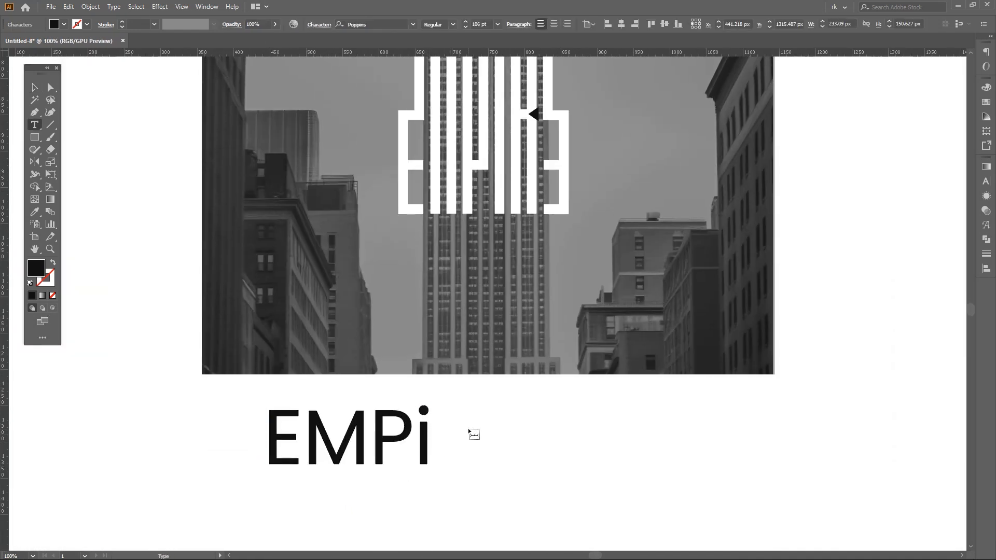
{"action": "type", "text": "R"}
{"action": "type", "text": "e"}
{"action": "key", "text": "BackSpace"}
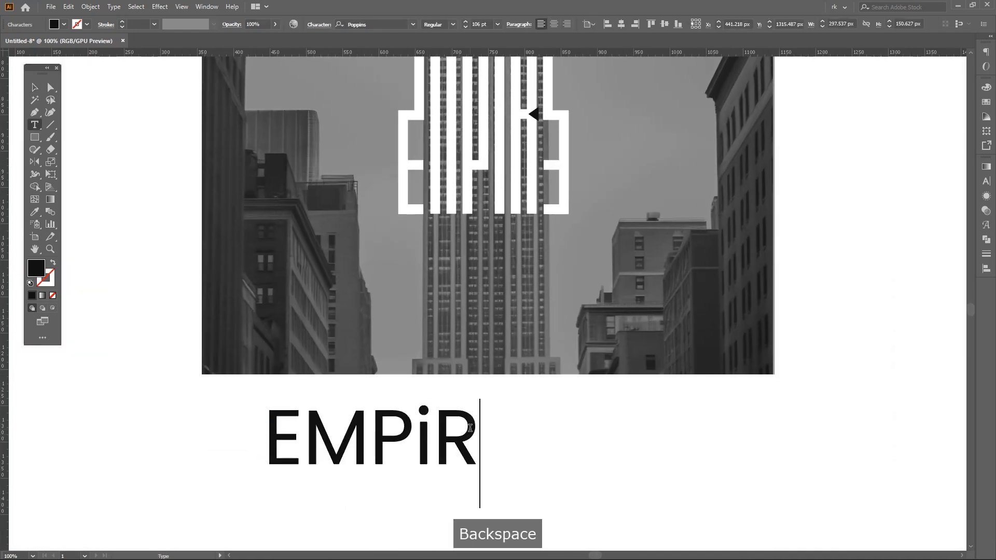
{"action": "type", "text": "E"}
{"action": "key", "text": "Escape"}
{"action": "left_click_drag", "start_coordinate": [611, 292], "coordinate": [557, 437]}
{"action": "scroll", "coordinate": [563, 348], "scroll_direction": "down", "scroll_amount": 1}
{"action": "left_click_drag", "start_coordinate": [562, 347], "coordinate": [523, 255]}
{"action": "scroll", "coordinate": [524, 256], "scroll_direction": "down", "scroll_amount": 1}
{"action": "left_click_drag", "start_coordinate": [443, 434], "coordinate": [481, 472]}
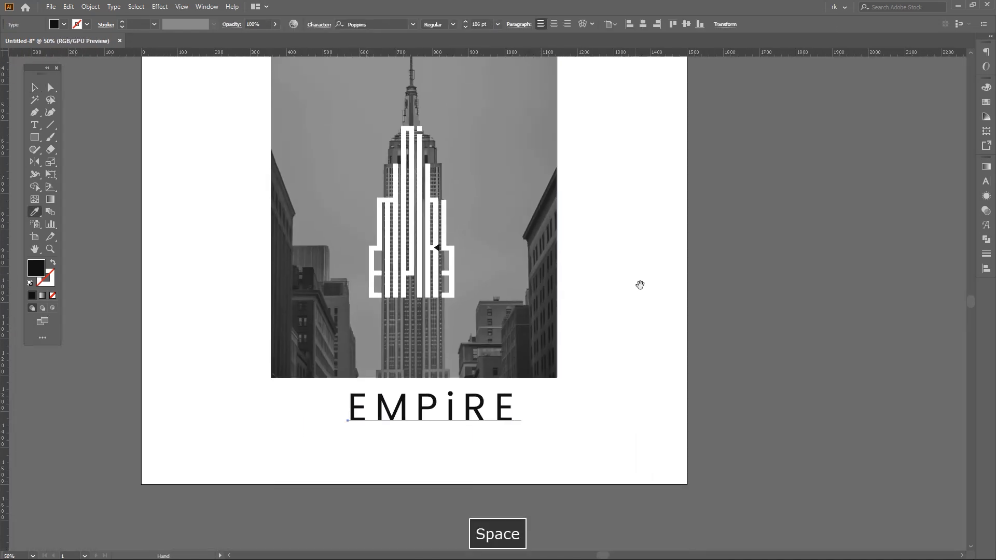
{"action": "key", "text": "v"}
{"action": "left_click_drag", "start_coordinate": [482, 388], "coordinate": [481, 310]}
{"action": "scroll", "coordinate": [487, 328], "scroll_direction": "up", "scroll_amount": 2}
{"action": "left_click_drag", "start_coordinate": [400, 329], "coordinate": [400, 326]}
{"action": "left_click", "coordinate": [669, 253]}
{"action": "left_click_drag", "start_coordinate": [669, 253], "coordinate": [664, 412]}
{"action": "scroll", "coordinate": [614, 304], "scroll_direction": "down", "scroll_amount": 1}
{"action": "left_click_drag", "start_coordinate": [668, 285], "coordinate": [627, 322]}
{"action": "left_click_drag", "start_coordinate": [454, 226], "coordinate": [492, 233]}
- Build a stepped white crown above the P and i from three centred stacked rectangles, the lowest spanning both letters
{"action": "scroll", "coordinate": [433, 192], "scroll_direction": "up", "scroll_amount": 2}
{"action": "left_click_drag", "start_coordinate": [433, 193], "coordinate": [572, 242]}
{"action": "key", "text": "p"}
{"action": "scroll", "coordinate": [415, 225], "scroll_direction": "up", "scroll_amount": 3}
{"action": "key", "text": "ctrl+z"}
{"action": "key", "text": "m"}
{"action": "left_click_drag", "start_coordinate": [493, 247], "coordinate": [465, 260]}
{"action": "key", "text": "v"}
{"action": "key", "text": "ctrl+z"}
{"action": "left_click_drag", "start_coordinate": [515, 284], "coordinate": [486, 213]}
{"action": "scroll", "coordinate": [525, 253], "scroll_direction": "up", "scroll_amount": 2}
{"action": "left_click_drag", "start_coordinate": [478, 209], "coordinate": [477, 209]}
{"action": "left_click", "coordinate": [554, 207]}
{"action": "scroll", "coordinate": [554, 207], "scroll_direction": "down", "scroll_amount": 5}
{"action": "scroll", "coordinate": [548, 254], "scroll_direction": "down", "scroll_amount": 1}
{"action": "left_click_drag", "start_coordinate": [567, 210], "coordinate": [537, 284]}
{"action": "scroll", "coordinate": [548, 255], "scroll_direction": "up", "scroll_amount": 3}
- Copy a crown block and stretch it upward into a tall white spire rectangle about 22 px wide and 83 px high
{"action": "key", "text": "a"}
{"action": "left_click", "coordinate": [482, 322]}
{"action": "key", "text": "ctrl+c"}
{"action": "key", "text": "v"}
{"action": "scroll", "coordinate": [500, 325], "scroll_direction": "up", "scroll_amount": 3, "text": "alt"}
{"action": "left_click_drag", "start_coordinate": [446, 296], "coordinate": [446, 133]}
{"action": "scroll", "coordinate": [446, 133], "scroll_direction": "down", "scroll_amount": 3, "text": "alt"}
{"action": "left_click_drag", "start_coordinate": [446, 133], "coordinate": [446, 179]}
{"action": "scroll", "coordinate": [446, 247], "scroll_direction": "up", "scroll_amount": 1, "text": "alt"}
{"action": "left_click_drag", "start_coordinate": [465, 288], "coordinate": [460, 248]}
{"action": "scroll", "coordinate": [451, 269], "scroll_direction": "up", "scroll_amount": 1, "text": "alt"}
- Taper the tall spire rectangle symmetrically toward its top with Free Transform
{"action": "left_click_drag", "start_coordinate": [174, 189], "coordinate": [167, 211]}
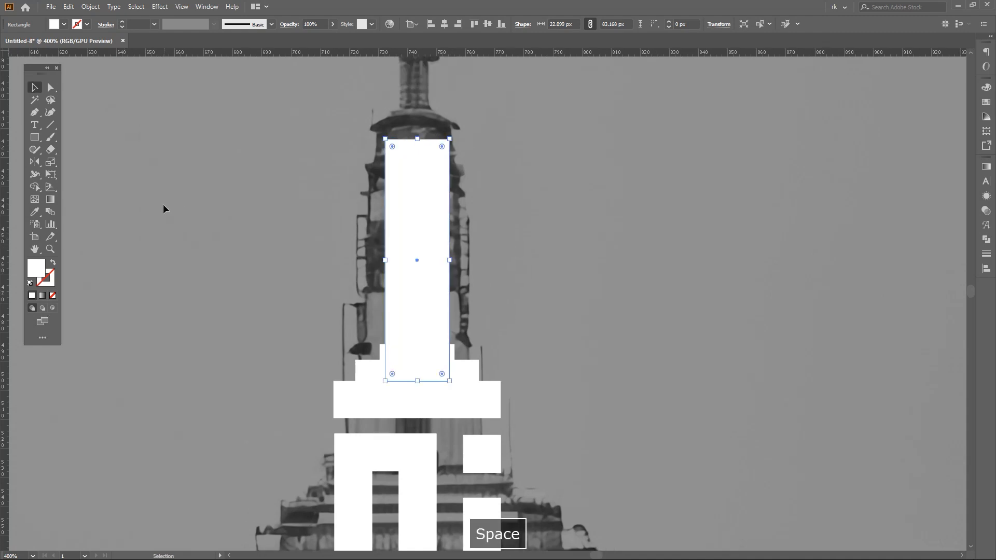
{"action": "key", "text": "e"}
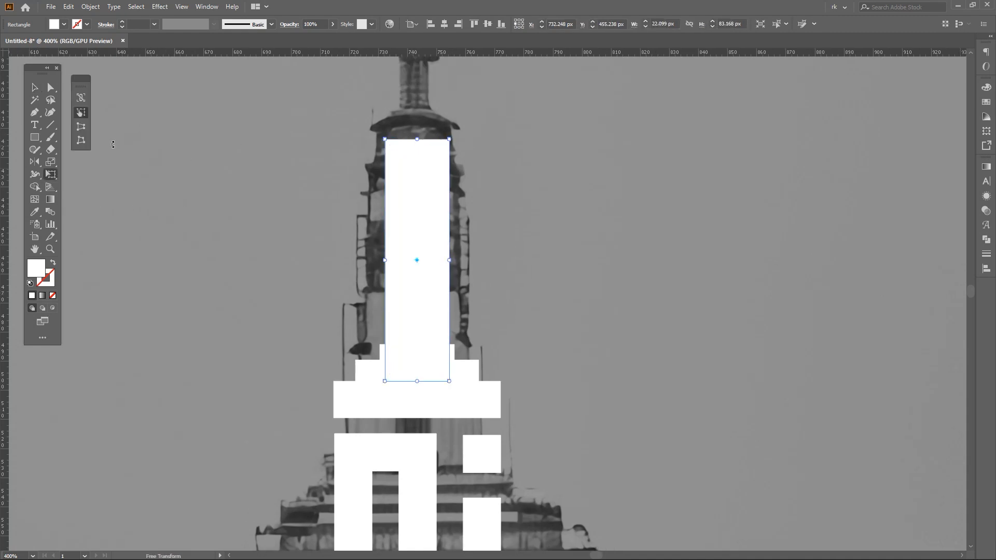
{"action": "left_click_drag", "start_coordinate": [450, 139], "coordinate": [434, 136], "text": "ctrl+alt+shift"}
{"action": "key", "text": "v"}
{"action": "left_click", "coordinate": [514, 245]}
- Draw a thin vertical white rectangle rising out of the tapered spire as the antenna
{"action": "left_click_drag", "start_coordinate": [511, 224], "coordinate": [506, 279]}
{"action": "scroll", "coordinate": [514, 247], "scroll_direction": "down", "scroll_amount": 2}
{"action": "scroll", "coordinate": [512, 263], "scroll_direction": "up", "scroll_amount": 1}
{"action": "key", "text": "m"}
{"action": "mouse_move", "coordinate": [433, 283]}
{"action": "left_mouse_down"}
{"action": "mouse_move", "coordinate": [430, 145]}
{"action": "mouse_move", "coordinate": [439, 122]}
{"action": "left_mouse_up"}
- Centre the thin antenna rectangle horizontally on the tapered spire
{"action": "key", "text": "a"}
{"action": "left_click", "coordinate": [445, 346], "text": "shift"}
{"action": "key", "text": "v"}
{"action": "left_click", "coordinate": [446, 346]}
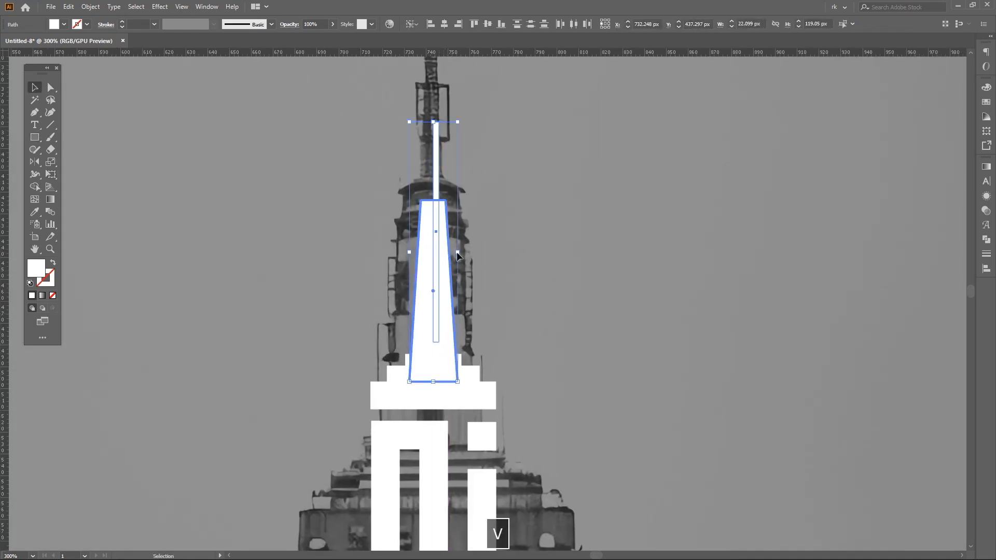
{"action": "left_click", "coordinate": [444, 24]}
{"action": "left_click", "coordinate": [489, 85]}
- Widen the antenna rectangle symmetrically about its centre to about 4 px and extend its top end upward along the photo's mast
{"action": "left_click", "coordinate": [434, 174]}
{"action": "scroll", "coordinate": [444, 233], "scroll_direction": "up", "scroll_amount": 3}
{"action": "left_click_drag", "start_coordinate": [423, 230], "coordinate": [426, 230]}
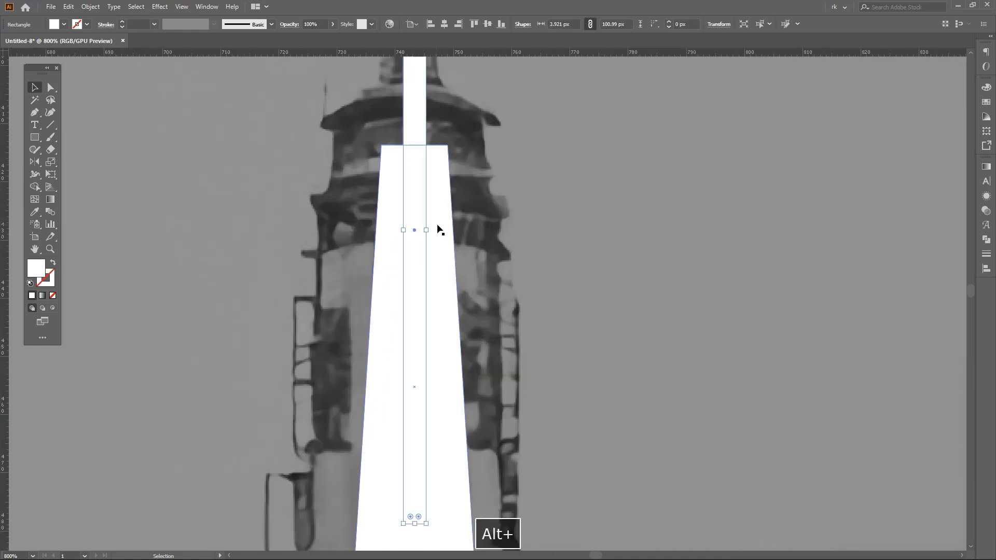
{"action": "scroll", "coordinate": [495, 207], "scroll_direction": "down", "scroll_amount": 8}
{"action": "left_click", "coordinate": [510, 202]}
{"action": "scroll", "coordinate": [506, 201], "scroll_direction": "up", "scroll_amount": 3}
{"action": "scroll", "coordinate": [471, 152], "scroll_direction": "up", "scroll_amount": 2}
{"action": "left_click", "coordinate": [444, 194]}
{"action": "left_click_drag", "start_coordinate": [443, 173], "coordinate": [444, 136]}
{"action": "left_click", "coordinate": [509, 182]}
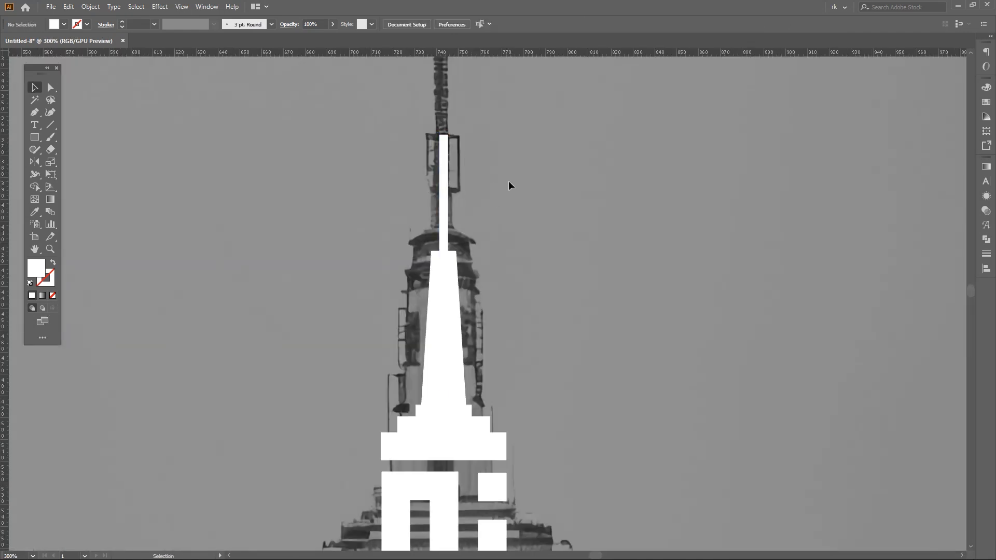
- Unlock all objects and move the reference photo together with the logo artwork to the artboard's left edge
{"action": "scroll", "coordinate": [509, 183], "scroll_direction": "down", "scroll_amount": 5}
{"action": "left_click_drag", "start_coordinate": [543, 219], "coordinate": [514, 194]}
{"action": "scroll", "coordinate": [524, 257], "scroll_direction": "up", "scroll_amount": 2}
{"action": "left_click_drag", "start_coordinate": [524, 260], "coordinate": [480, 283]}
{"action": "scroll", "coordinate": [514, 273], "scroll_direction": "down", "scroll_amount": 1}
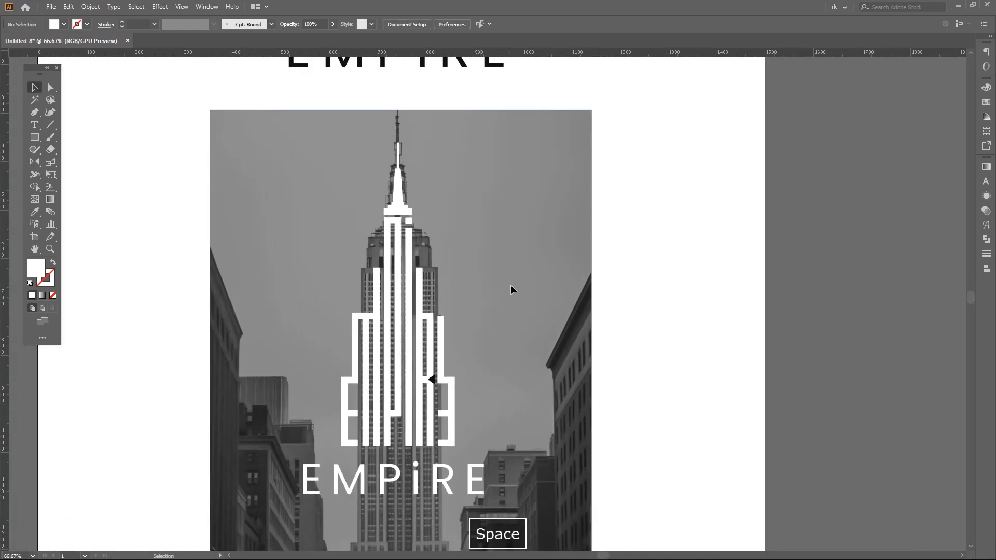
{"action": "left_click_drag", "start_coordinate": [528, 302], "coordinate": [527, 291]}
{"action": "scroll", "coordinate": [521, 247], "scroll_direction": "down", "scroll_amount": 1}
{"action": "left_click_drag", "start_coordinate": [550, 231], "coordinate": [538, 251]}
{"action": "key", "text": "ctrl+alt+2"}
{"action": "left_click_drag", "start_coordinate": [597, 84], "coordinate": [301, 472]}
{"action": "left_click_drag", "start_coordinate": [504, 340], "coordinate": [471, 348]}
{"action": "scroll", "coordinate": [549, 353], "scroll_direction": "down", "scroll_amount": 1}
{"action": "left_click_drag", "start_coordinate": [570, 328], "coordinate": [555, 293]}
{"action": "left_click_drag", "start_coordinate": [520, 201], "coordinate": [375, 421]}
{"action": "left_click_drag", "start_coordinate": [512, 405], "coordinate": [596, 322]}
{"action": "scroll", "coordinate": [537, 359], "scroll_direction": "up", "scroll_amount": 1}
{"action": "key", "text": "ctrl+z"}
- Duplicate the building logo and its EMPiRE lettering, without the photo, onto the empty artboard area beside the photo
{"action": "left_click", "coordinate": [605, 281]}
{"action": "left_click", "coordinate": [300, 291]}
{"action": "left_click", "coordinate": [542, 275]}
{"action": "left_click_drag", "start_coordinate": [618, 173], "coordinate": [323, 487]}
{"action": "scroll", "coordinate": [418, 330], "scroll_direction": "down", "scroll_amount": 2}
{"action": "left_click_drag", "start_coordinate": [420, 331], "coordinate": [568, 332]}
{"action": "scroll", "coordinate": [621, 358], "scroll_direction": "up", "scroll_amount": 1}
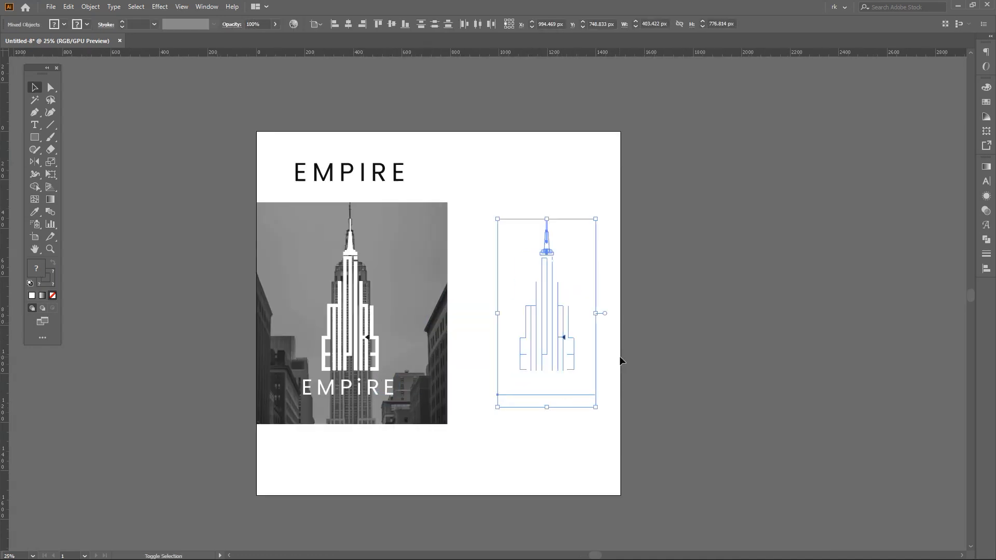
- Convert the duplicate's lettering and strokes to outlined shapes and fill the whole copy black
{"action": "scroll", "coordinate": [622, 361], "scroll_direction": "up", "scroll_amount": 1}
{"action": "key", "text": "ctrl+shift+o"}
{"action": "key", "text": "F3"}
{"action": "key", "text": "Return"}
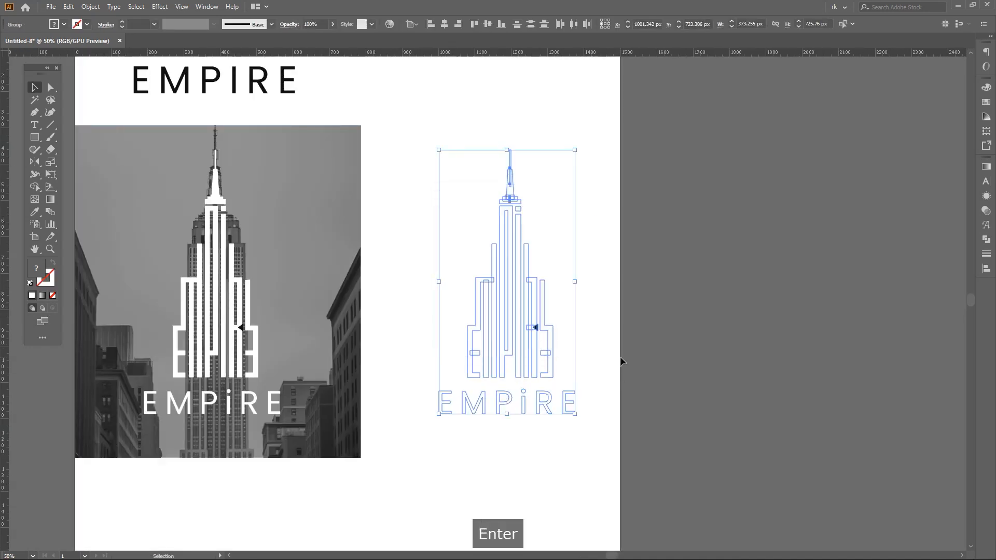
{"action": "scroll", "coordinate": [540, 330], "scroll_direction": "up", "scroll_amount": 4}
{"action": "left_click", "coordinate": [528, 325]}
{"action": "scroll", "coordinate": [531, 325], "scroll_direction": "up", "scroll_amount": 5}
- Recolour the copy's small triangular notch in the R white by sampling the artboard background
{"action": "key", "text": "a"}
{"action": "left_click", "coordinate": [545, 317]}
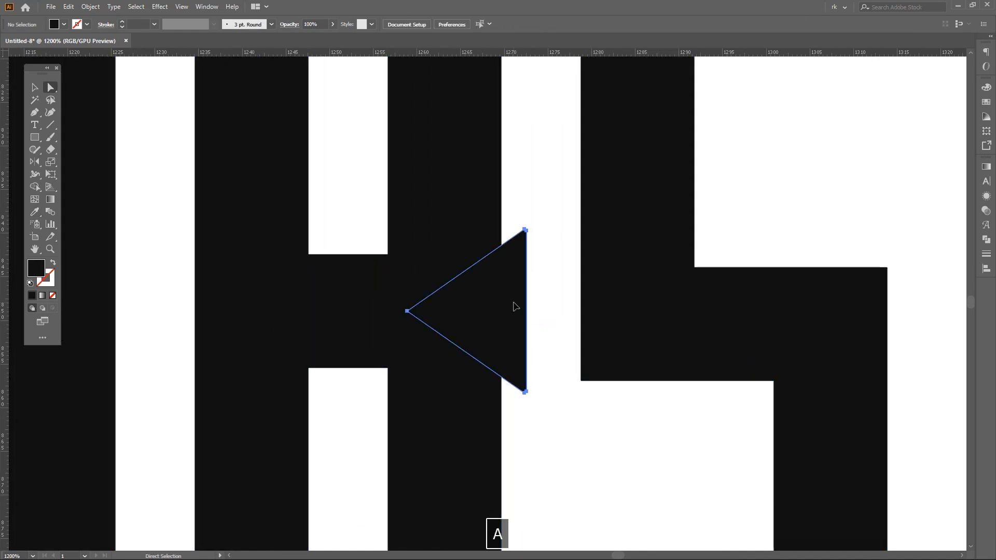
{"action": "left_click", "coordinate": [512, 306]}
{"action": "key", "text": "i"}
{"action": "left_click", "coordinate": [569, 414]}
{"action": "scroll", "coordinate": [569, 415], "scroll_direction": "down", "scroll_amount": 6}
{"action": "key", "text": "v"}
{"action": "left_click", "coordinate": [652, 370]}
{"action": "scroll", "coordinate": [653, 370], "scroll_direction": "down", "scroll_amount": 2}
{"action": "key", "text": "space"}
{"action": "left_click_drag", "start_coordinate": [687, 364], "coordinate": [643, 353]}
{"action": "scroll", "coordinate": [644, 354], "scroll_direction": "down", "scroll_amount": 1}
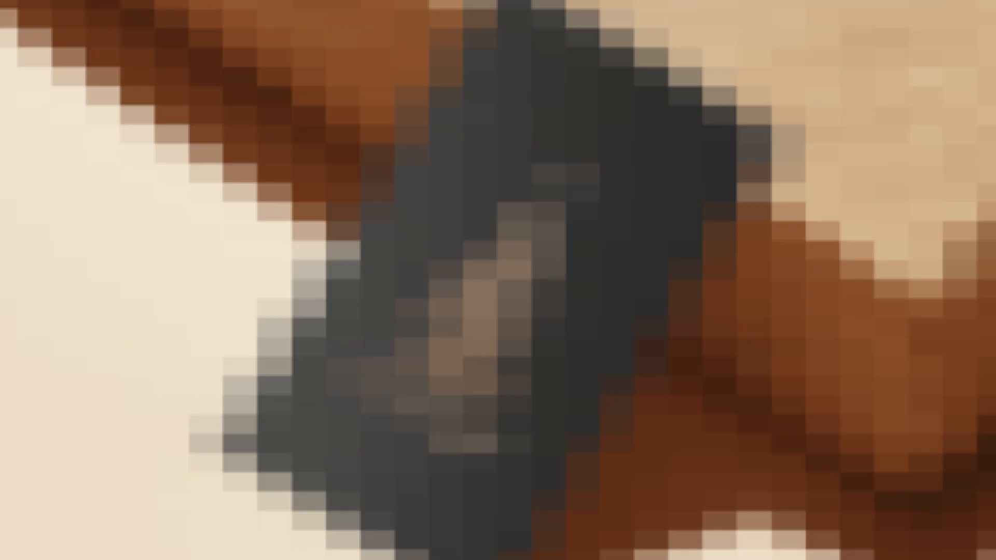